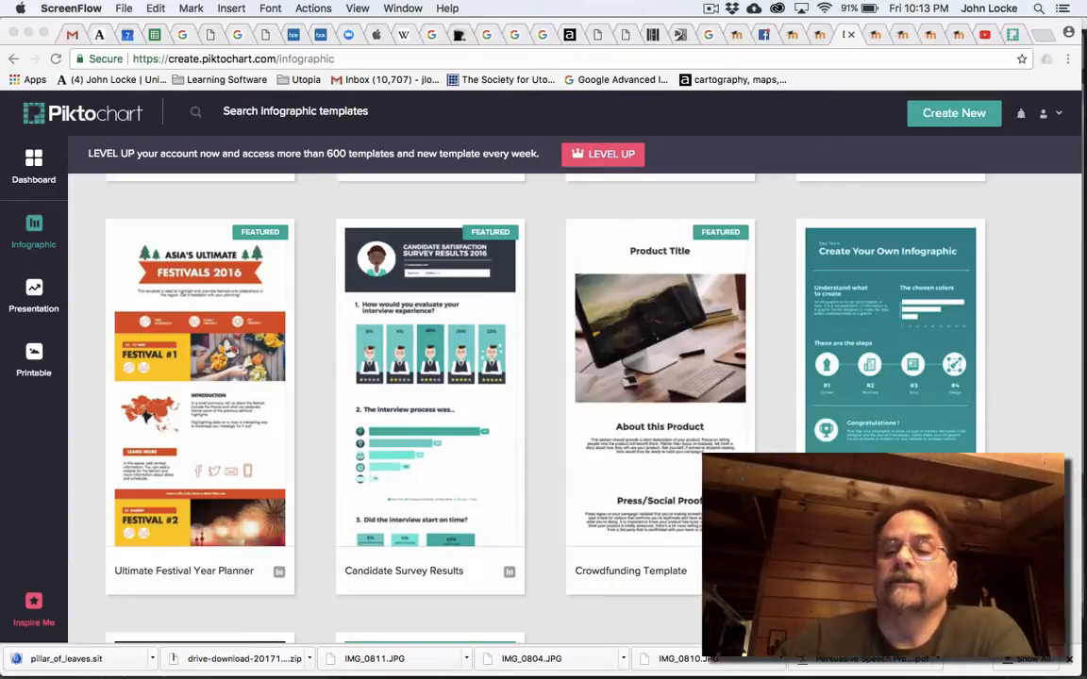
Step: Open the "Create Your Own Infographic" template for editing and look through its content
{"action": "mouse_move", "coordinate": [891, 425]}
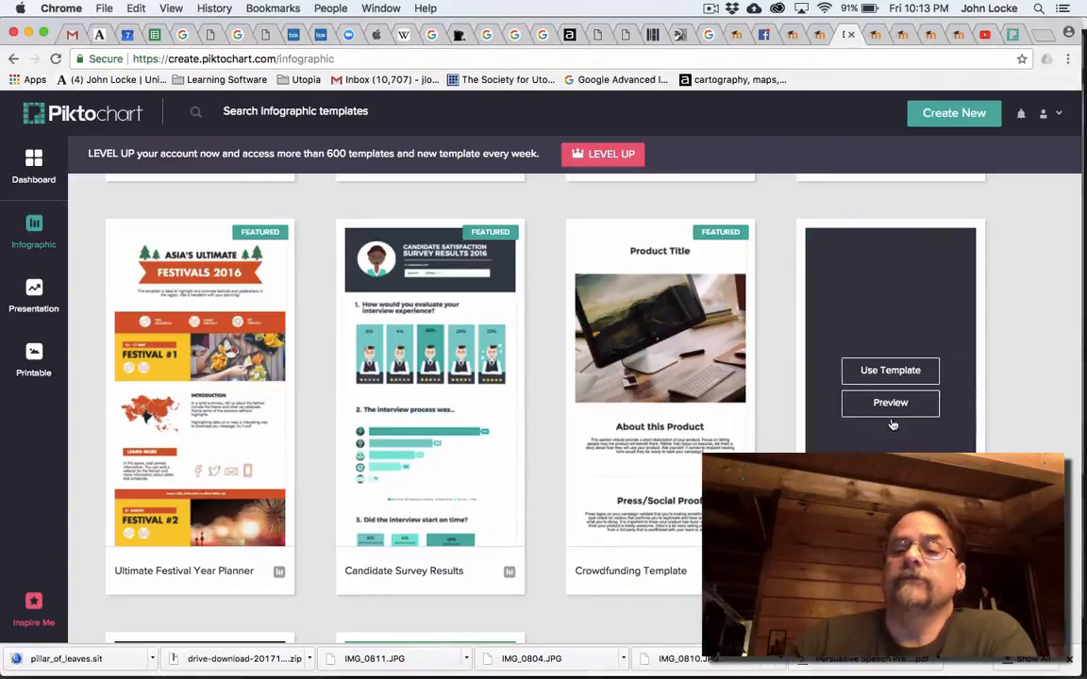
{"action": "left_click", "coordinate": [891, 371]}
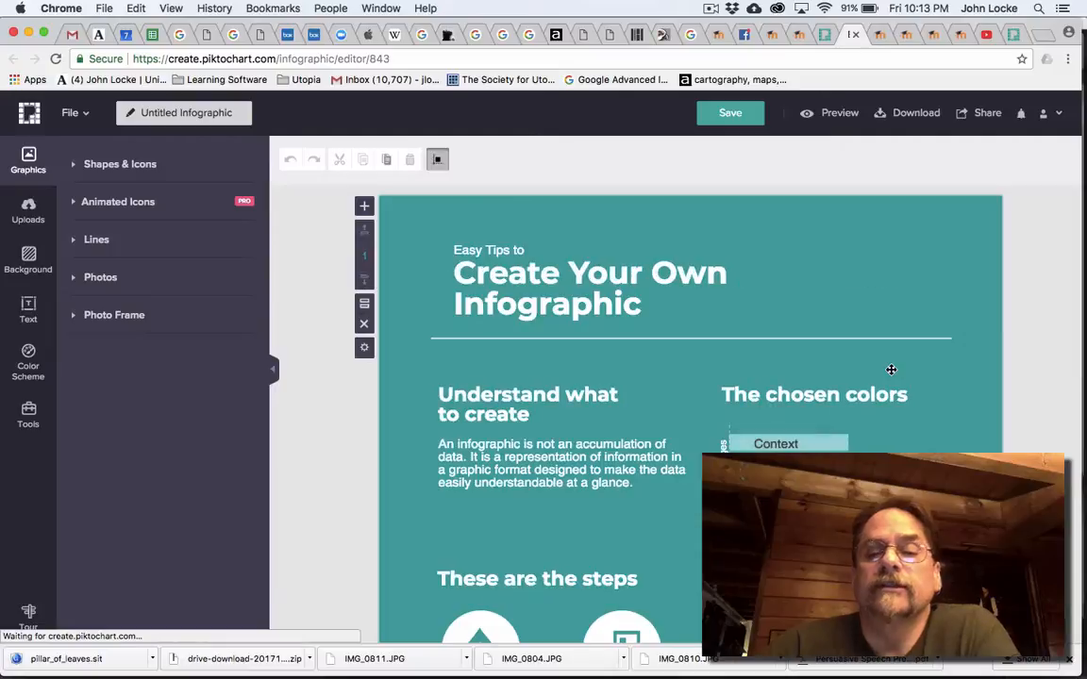
{"action": "scroll", "coordinate": [650, 409], "scroll_direction": "down", "scroll_amount": 10}
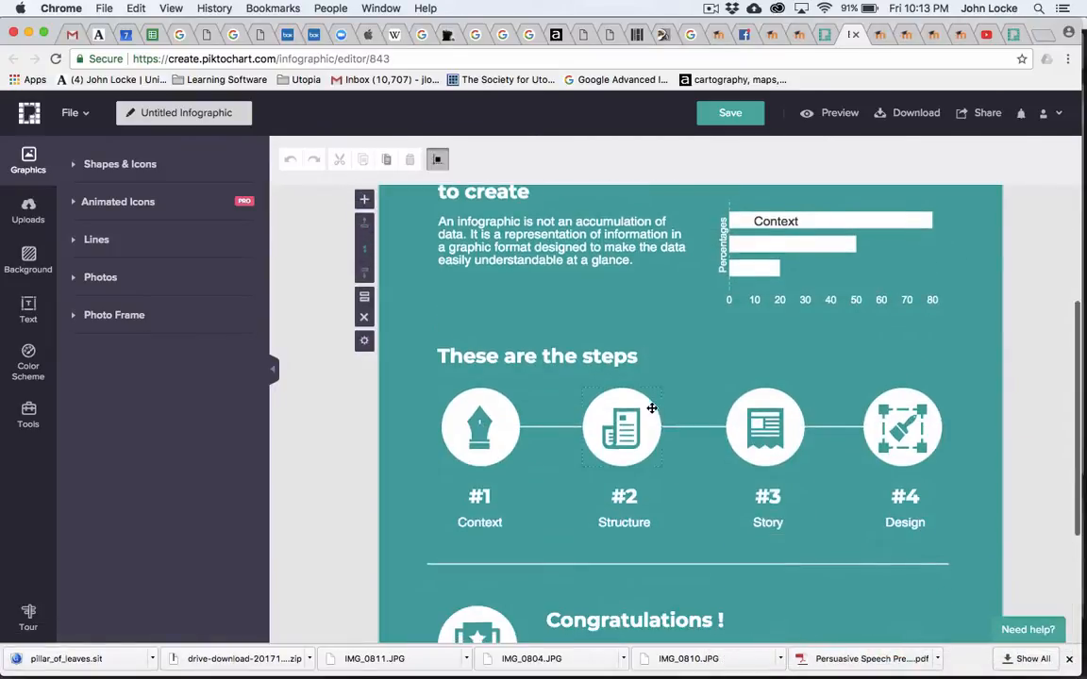
{"action": "scroll", "coordinate": [651, 408], "scroll_direction": "up", "scroll_amount": 10}
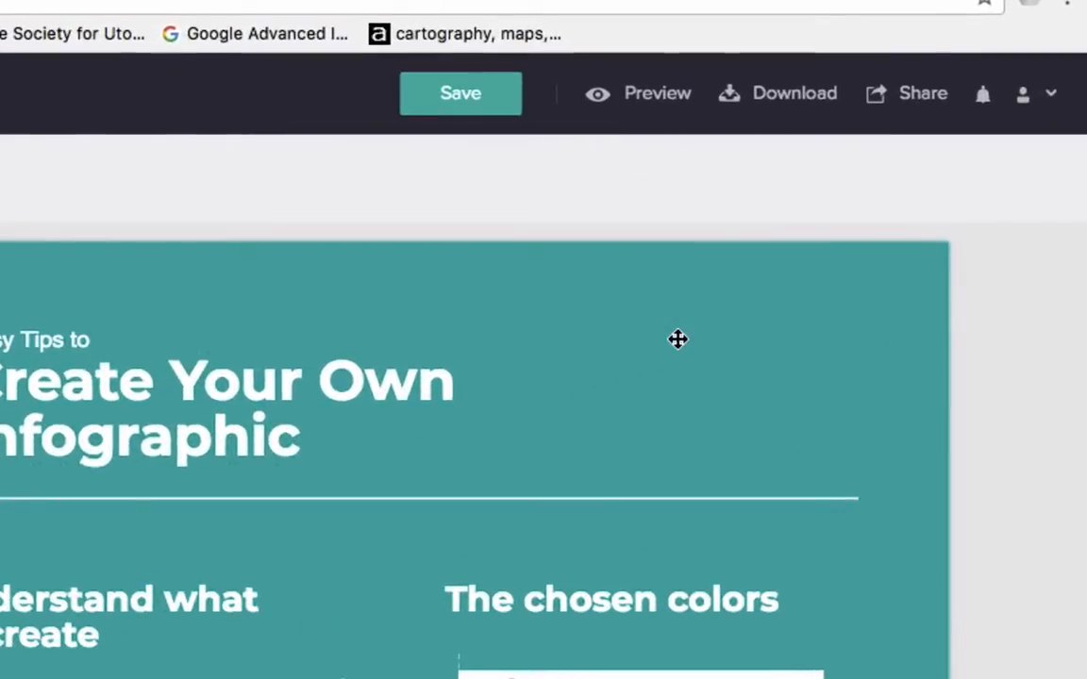
Step: Download the infographic as a medium-quality PNG without splitting it into blocks, and show the downloaded file in Finder
{"action": "left_click", "coordinate": [781, 102]}
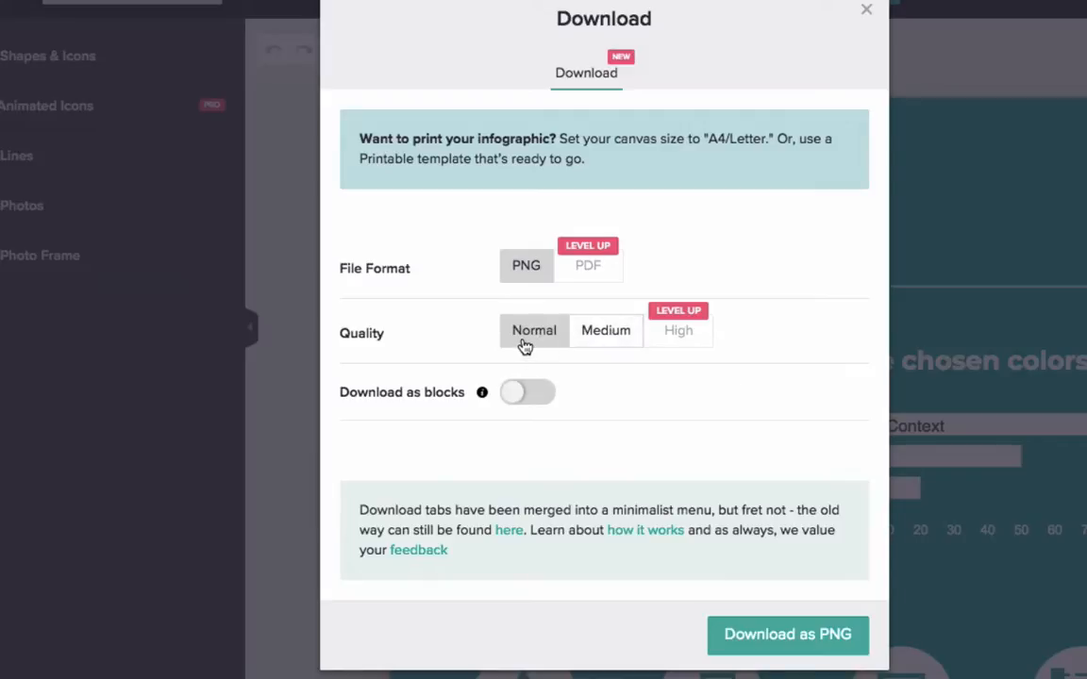
{"action": "left_click", "coordinate": [594, 344]}
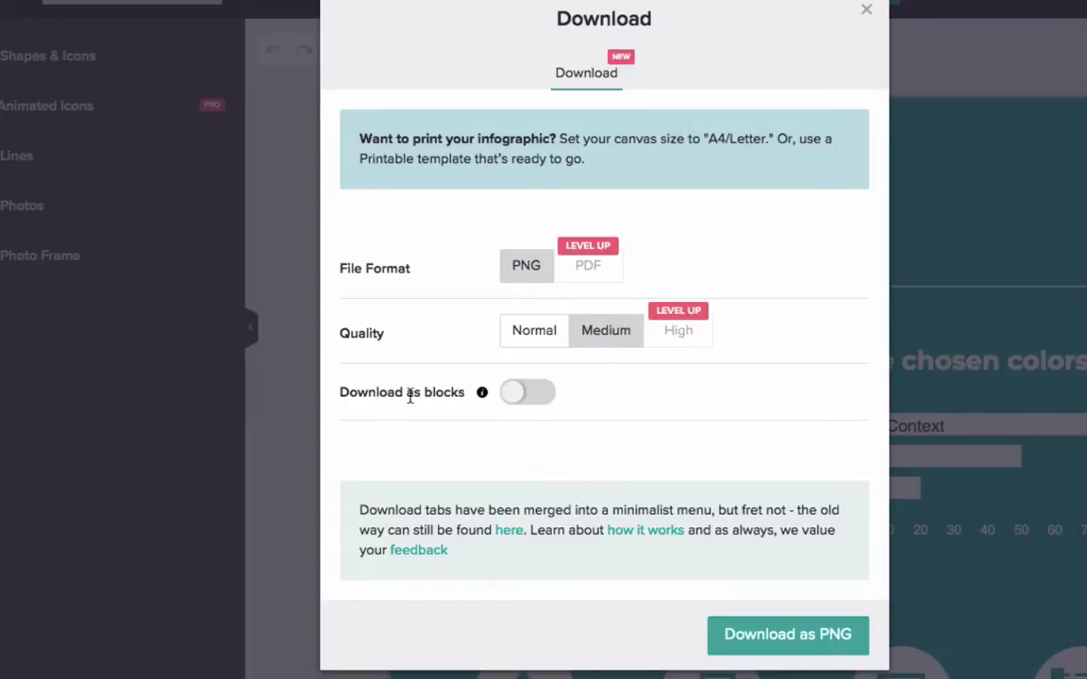
{"action": "mouse_move", "coordinate": [480, 397]}
{"action": "left_click", "coordinate": [802, 635]}
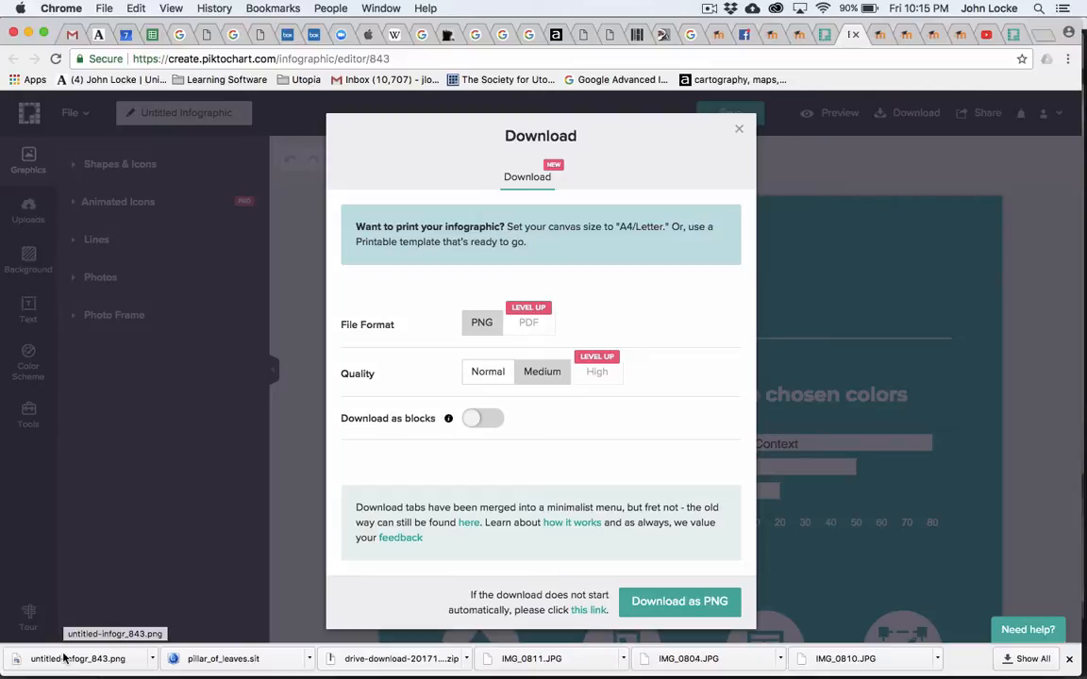
{"action": "left_click", "coordinate": [154, 662]}
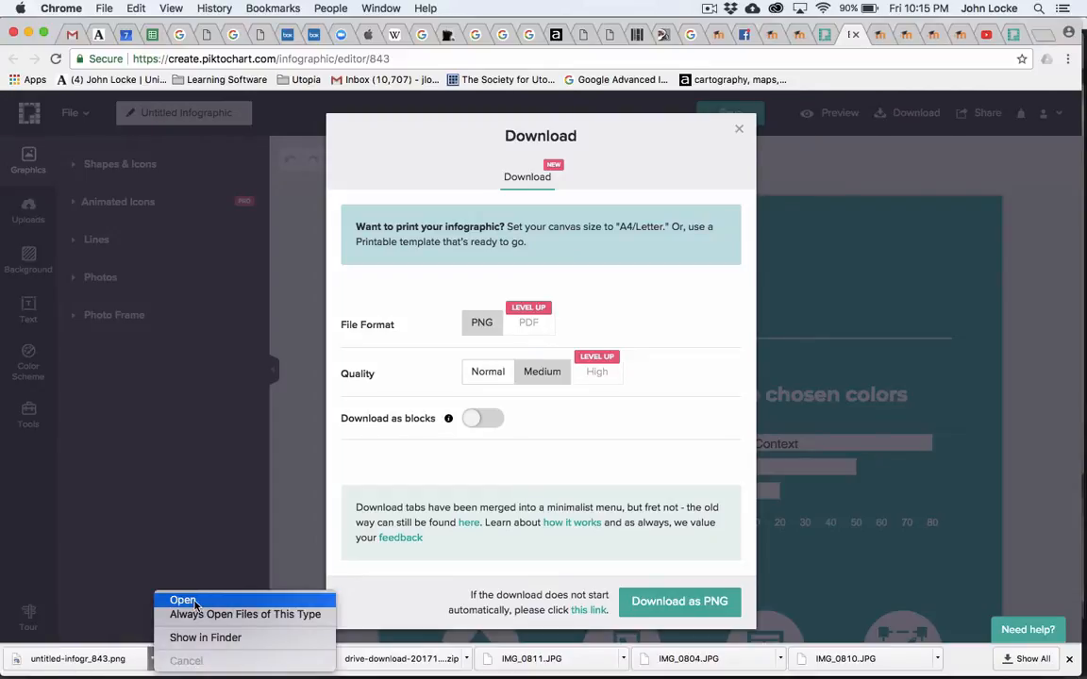
{"action": "left_click", "coordinate": [186, 639]}
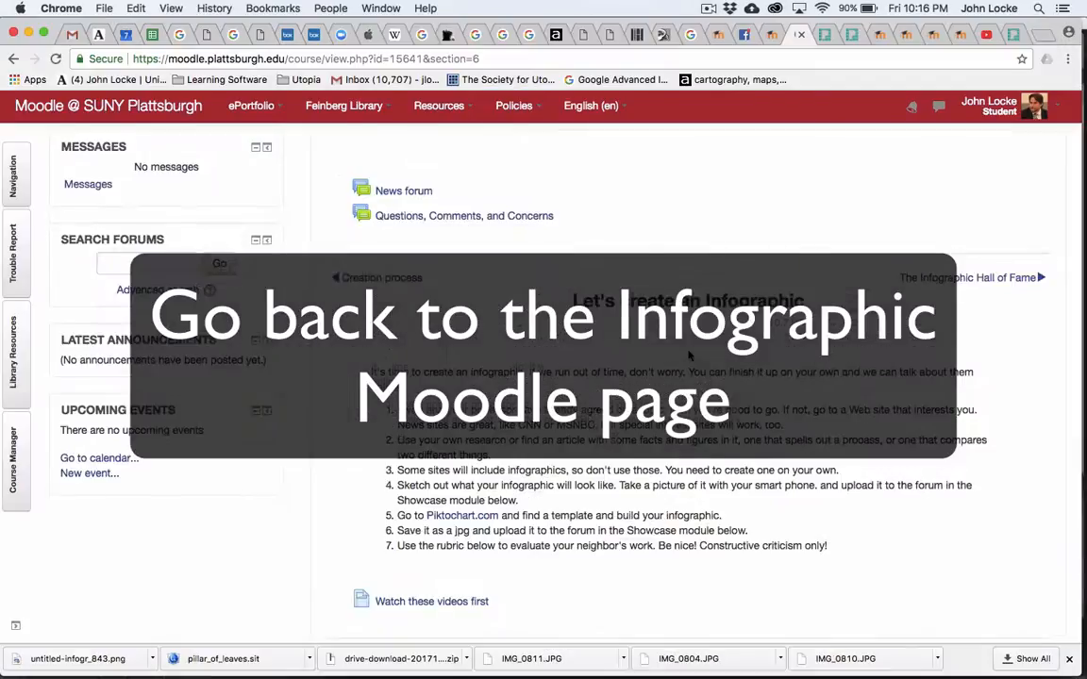
Step: In the Moodle course, go to The Infographic Hall of Fame section and open the "Upload your infographic here" forum
{"action": "scroll", "coordinate": [689, 353], "scroll_direction": "down", "scroll_amount": 3}
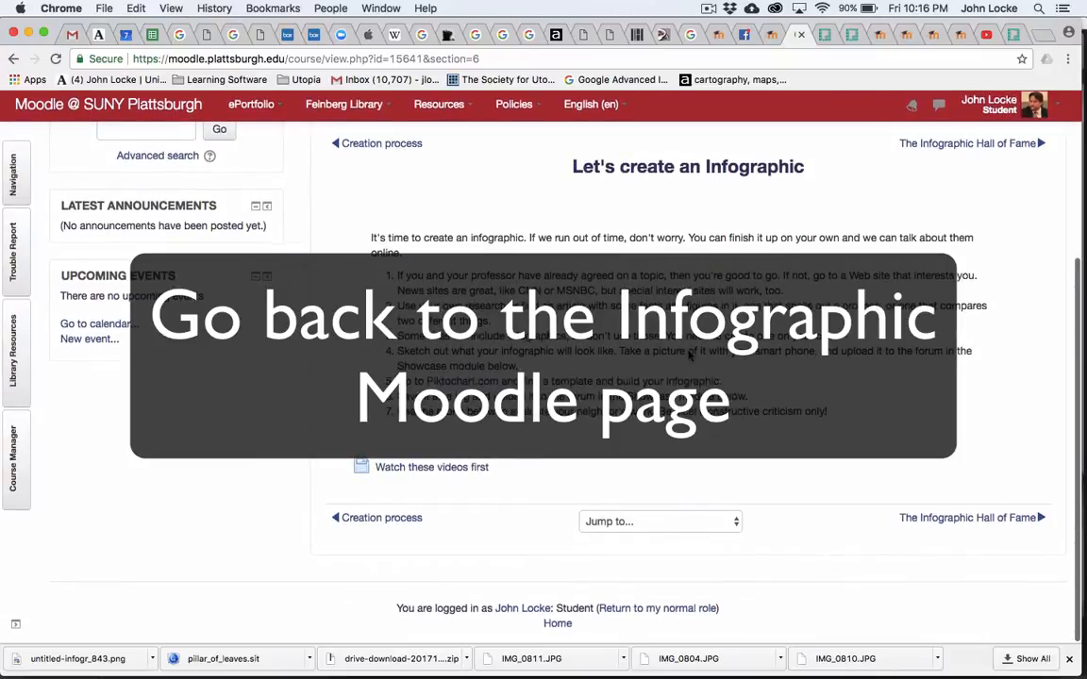
{"action": "left_click", "coordinate": [948, 521]}
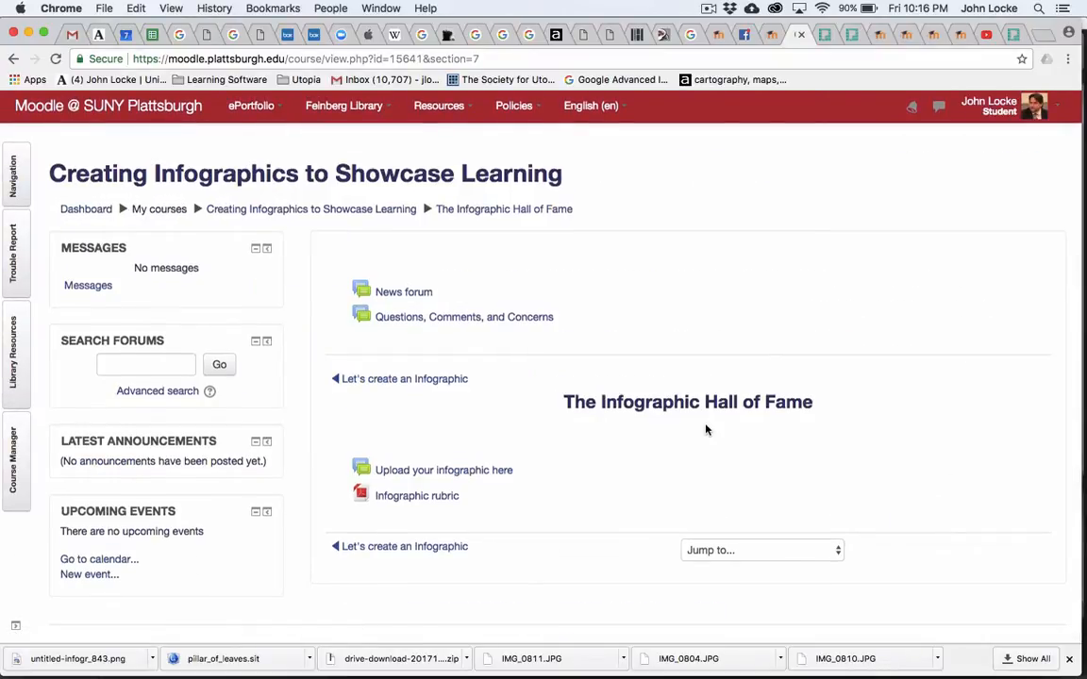
{"action": "scroll", "coordinate": [706, 430], "scroll_direction": "down", "scroll_amount": 1}
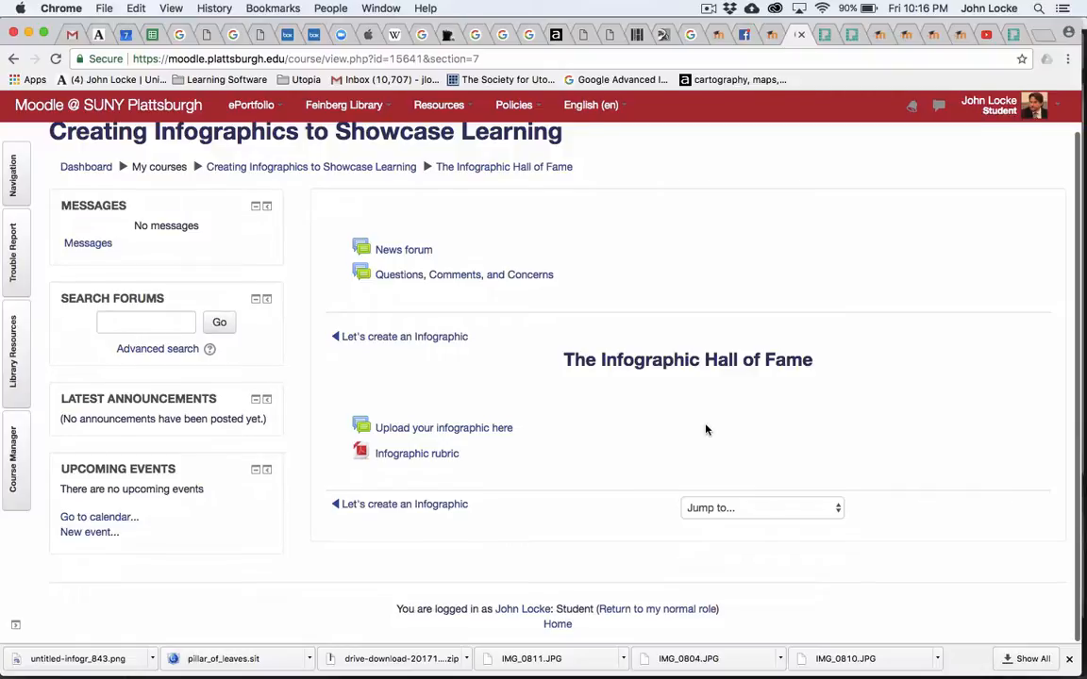
{"action": "left_click", "coordinate": [415, 430]}
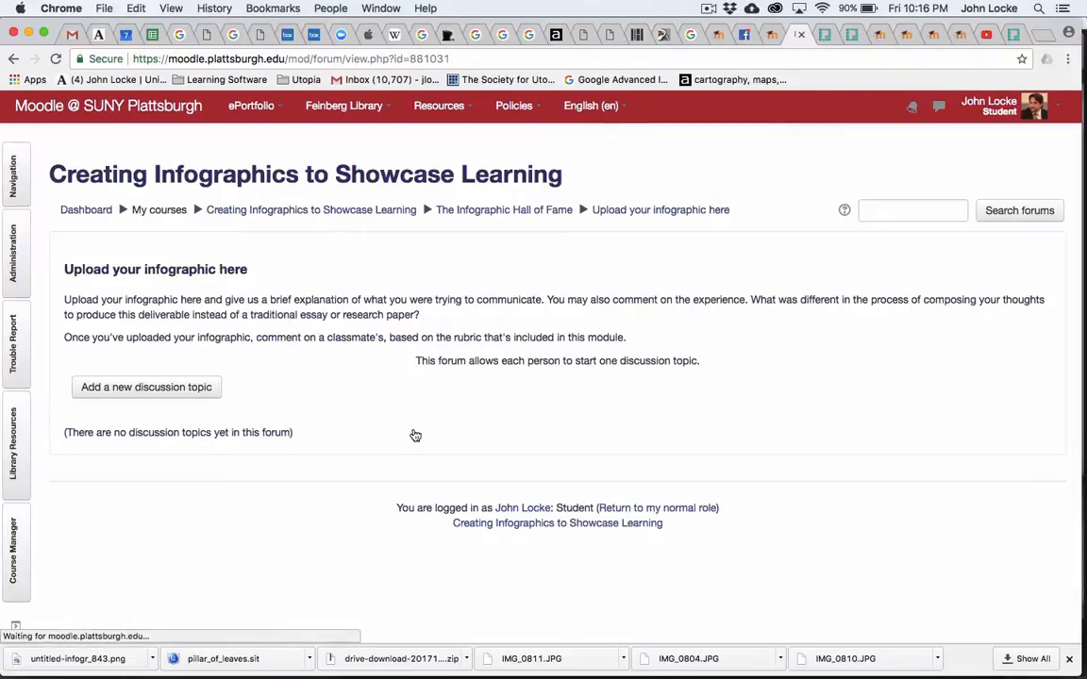
Step: Start a new discussion topic in the forum with the subject "My sample infographic"
{"action": "left_click", "coordinate": [199, 395]}
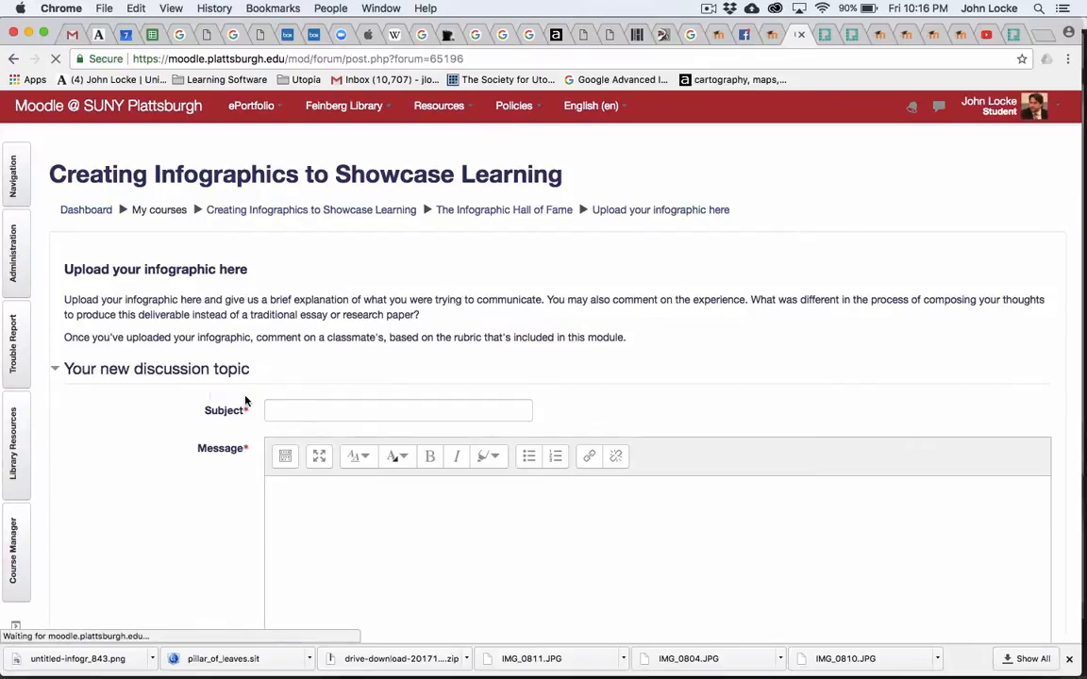
{"action": "left_click", "coordinate": [290, 408]}
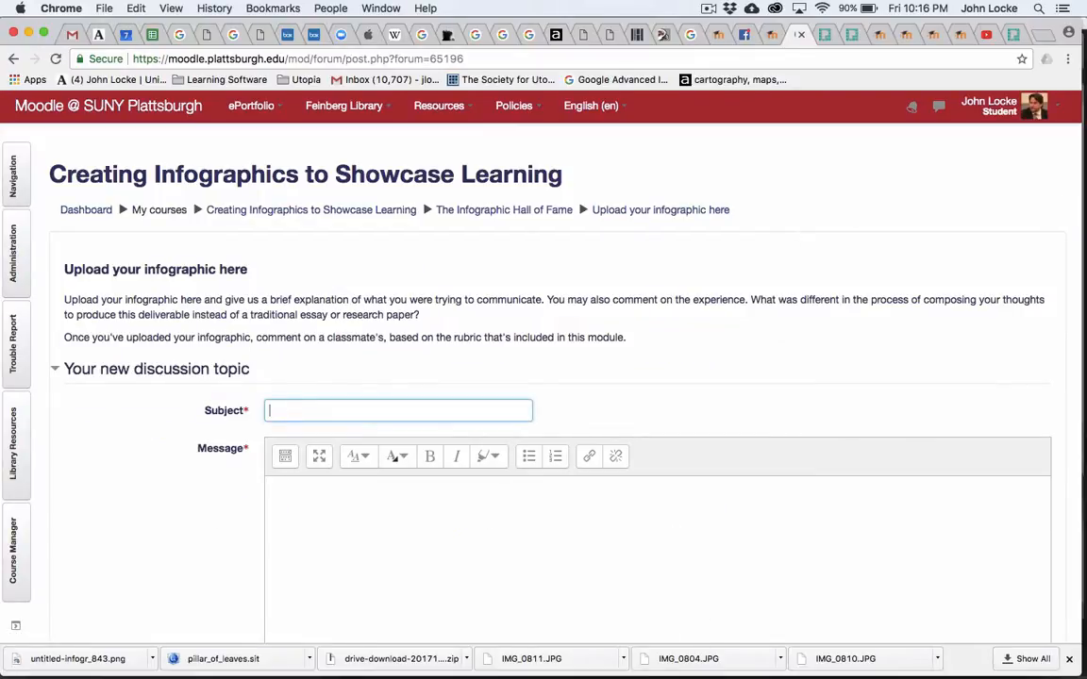
{"action": "type", "text": "My sampl"}
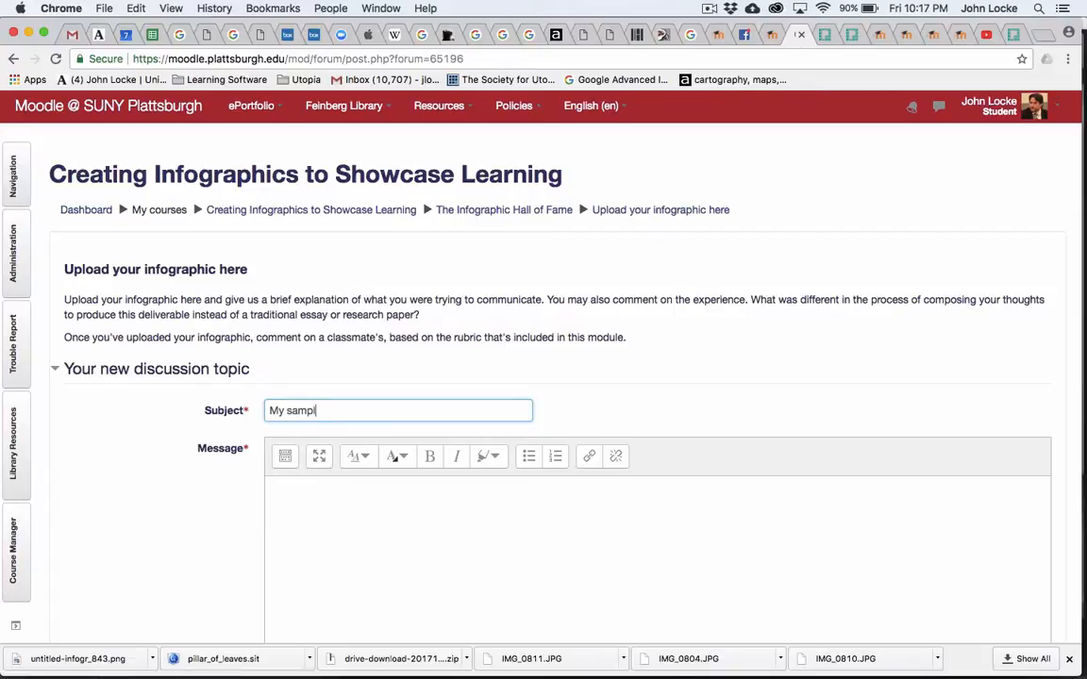
{"action": "type", "text": "e infographic"}
Step: Write the message "I didn't do anything. Just downloaded the template. You will actually create your own before you download it."
{"action": "scroll", "coordinate": [187, 471], "scroll_direction": "down", "scroll_amount": 5}
{"action": "left_click", "coordinate": [342, 235]}
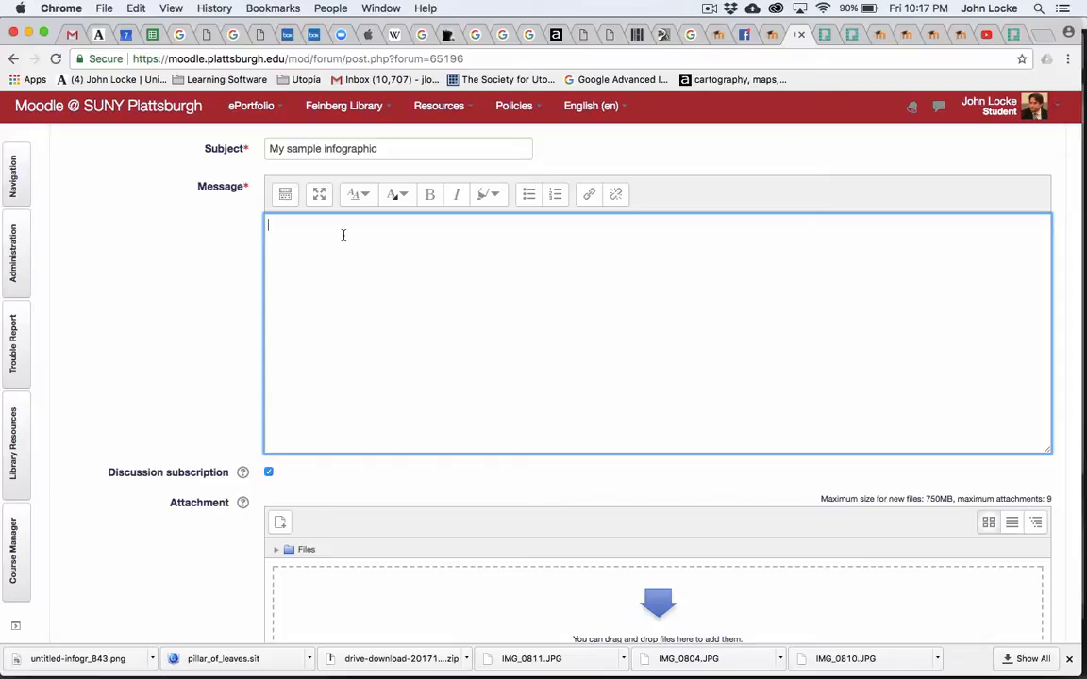
{"action": "type", "text": "I didn't do anything. Just download"}
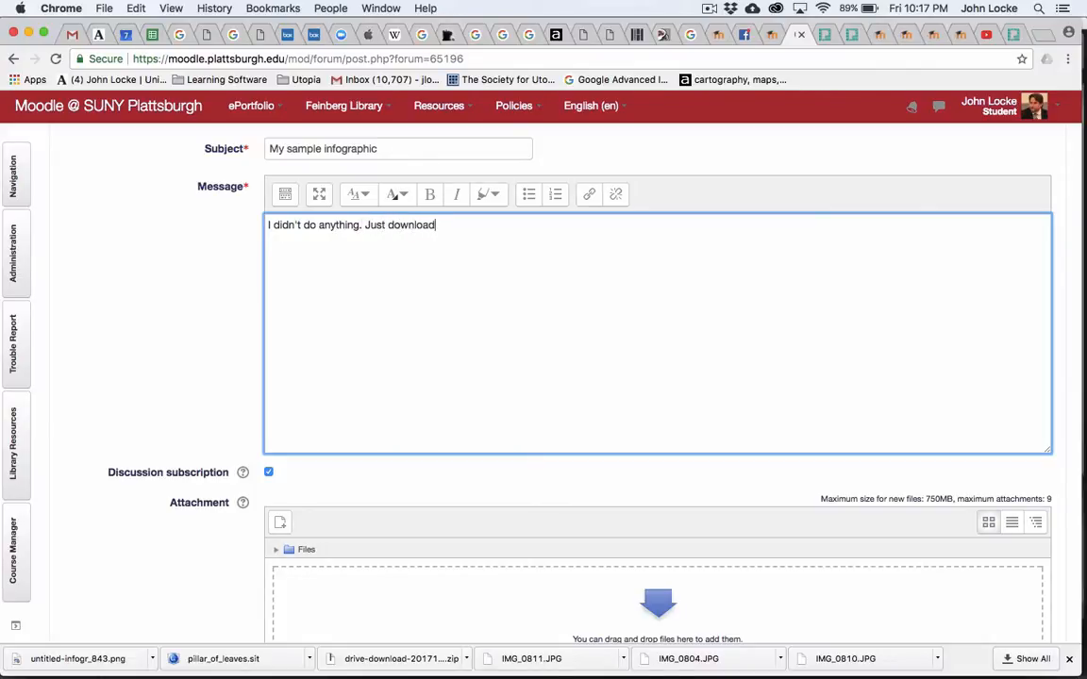
{"action": "type", "text": "ed the template. You will act"}
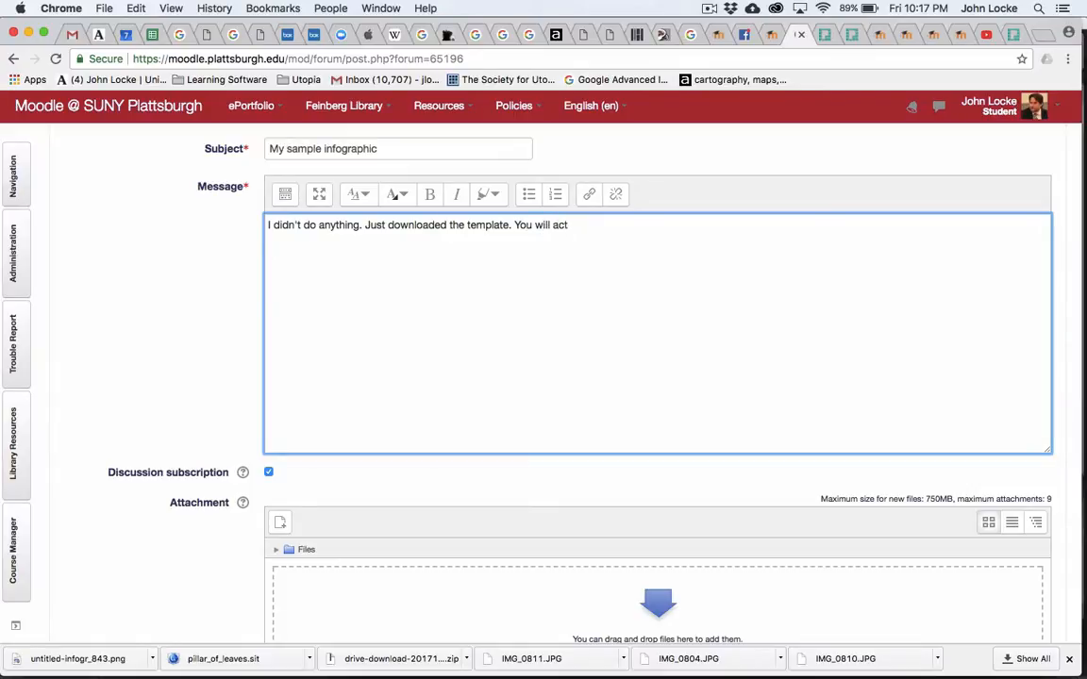
{"action": "type", "text": "ually create your own bef"}
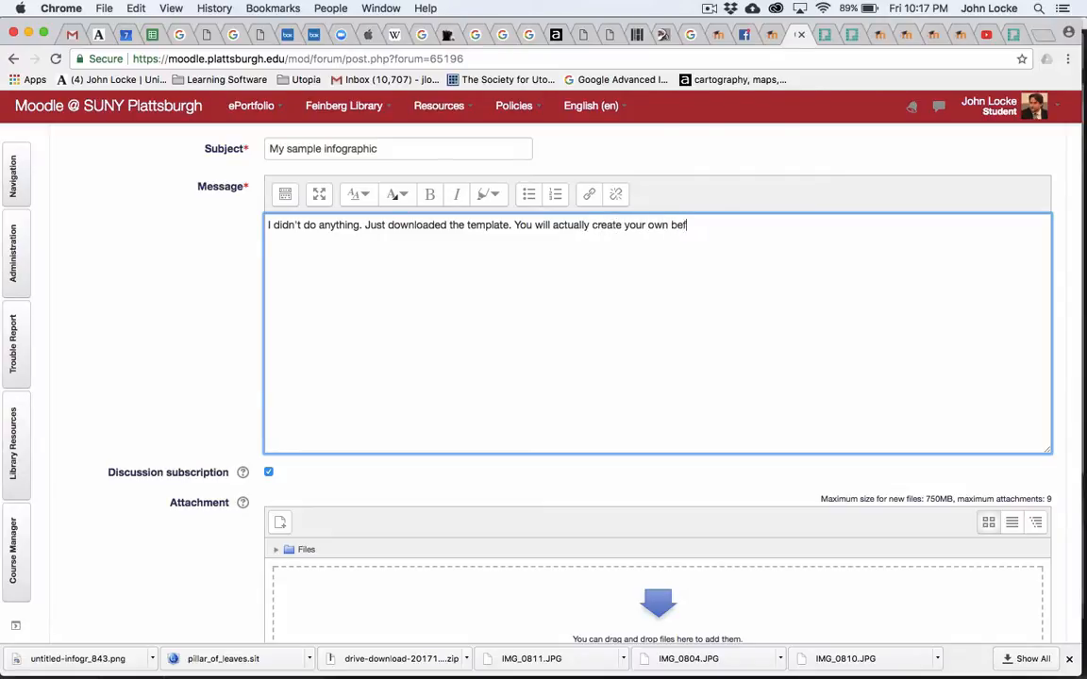
{"action": "type", "text": "ore you download it."}
Step: Add an attachment to the discussion topic by uploading a file, and start choosing a file from the computer
{"action": "scroll", "coordinate": [170, 323], "scroll_direction": "down", "scroll_amount": 5}
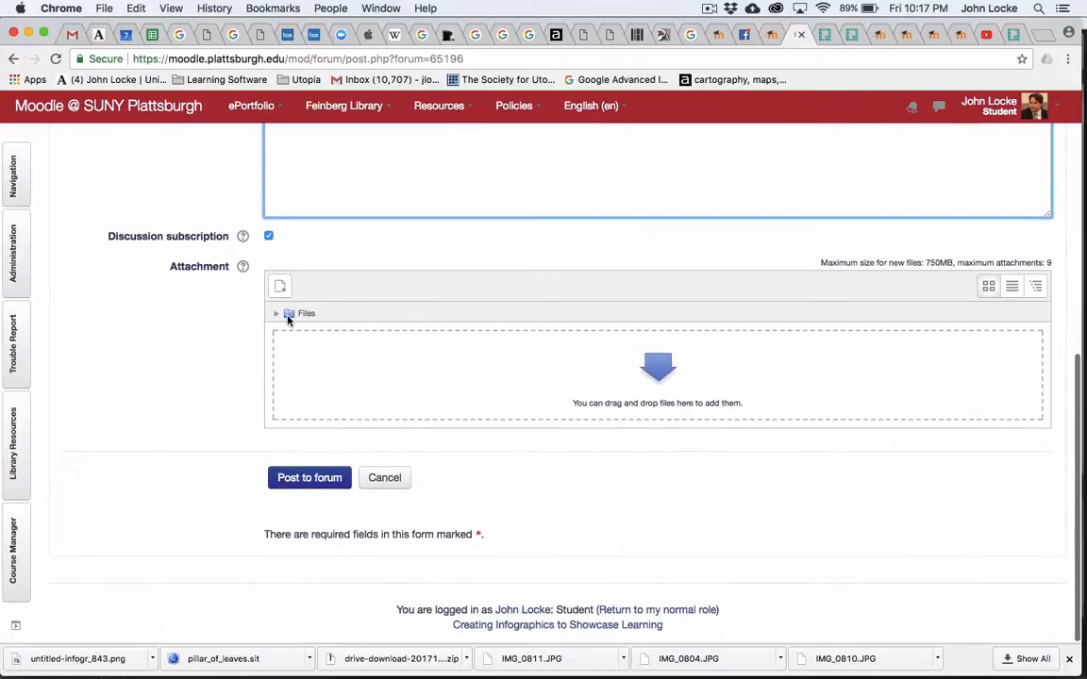
{"action": "left_click", "coordinate": [287, 320]}
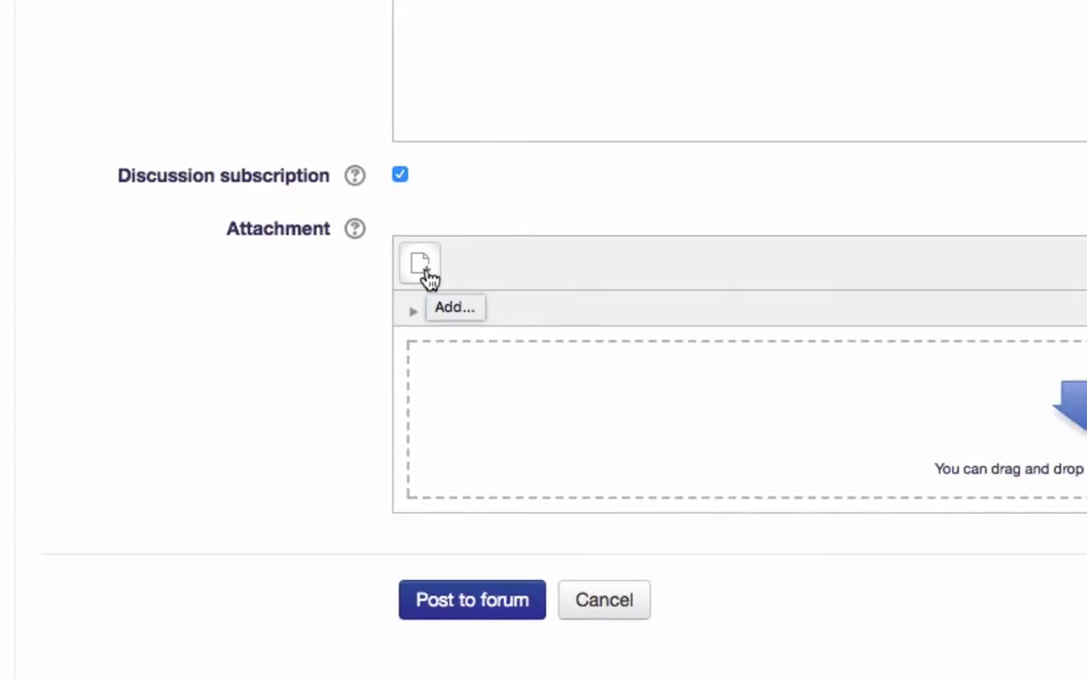
{"action": "left_click", "coordinate": [429, 276]}
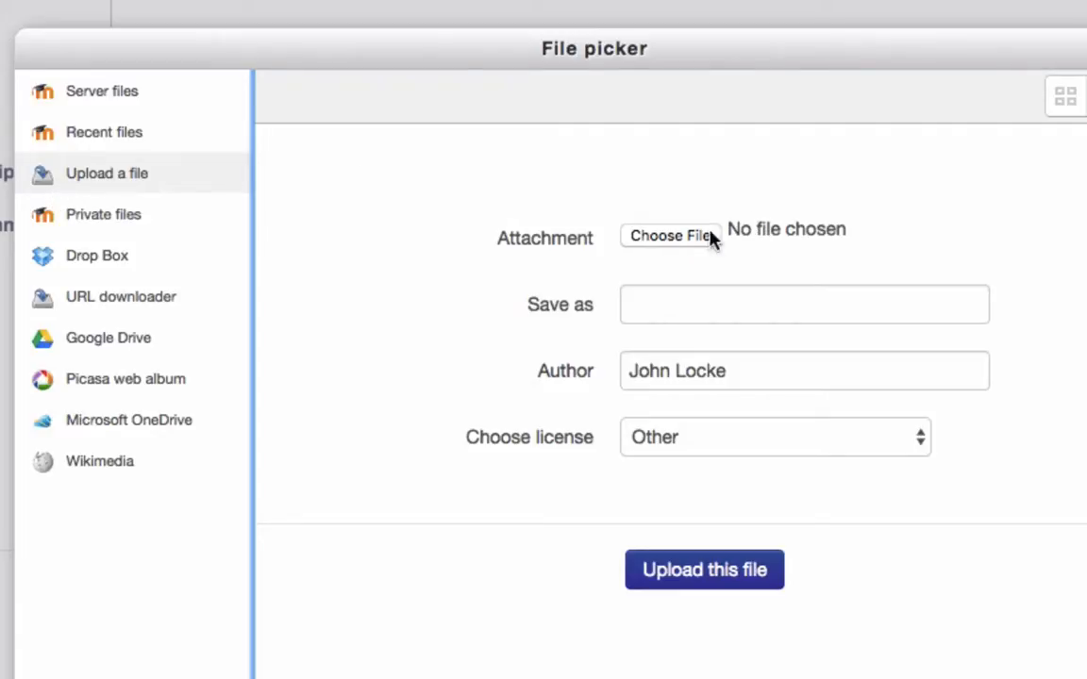
{"action": "left_click", "coordinate": [672, 240]}
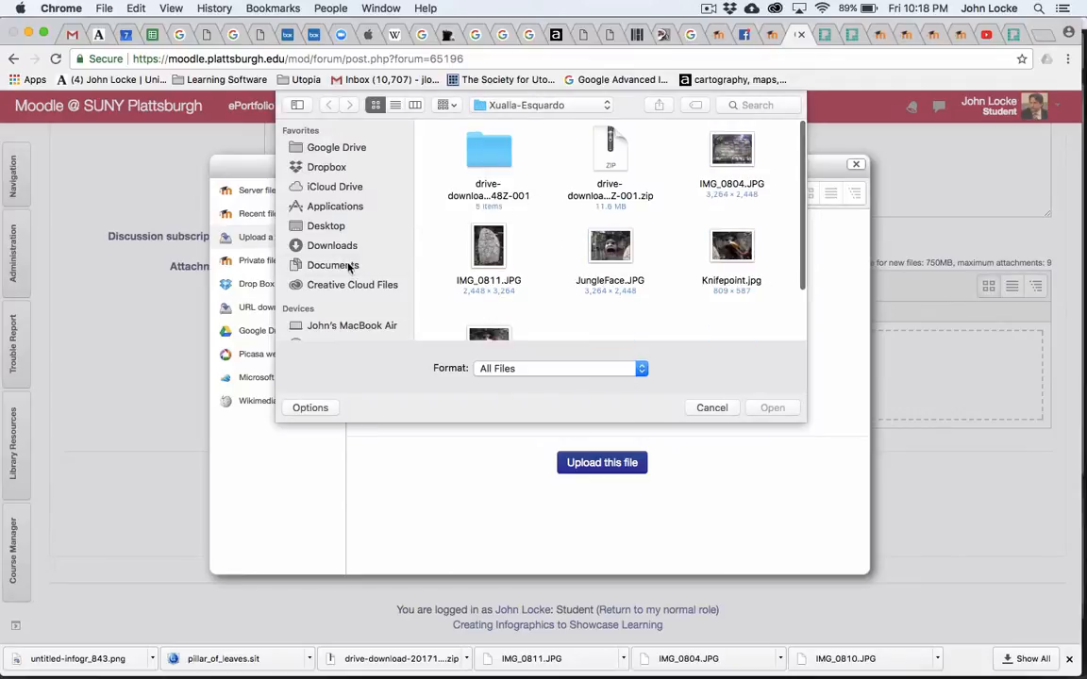
Step: Choose the infographic file untitled-infogr_843.png from the Downloads folder as the attachment
{"action": "left_click", "coordinate": [332, 246]}
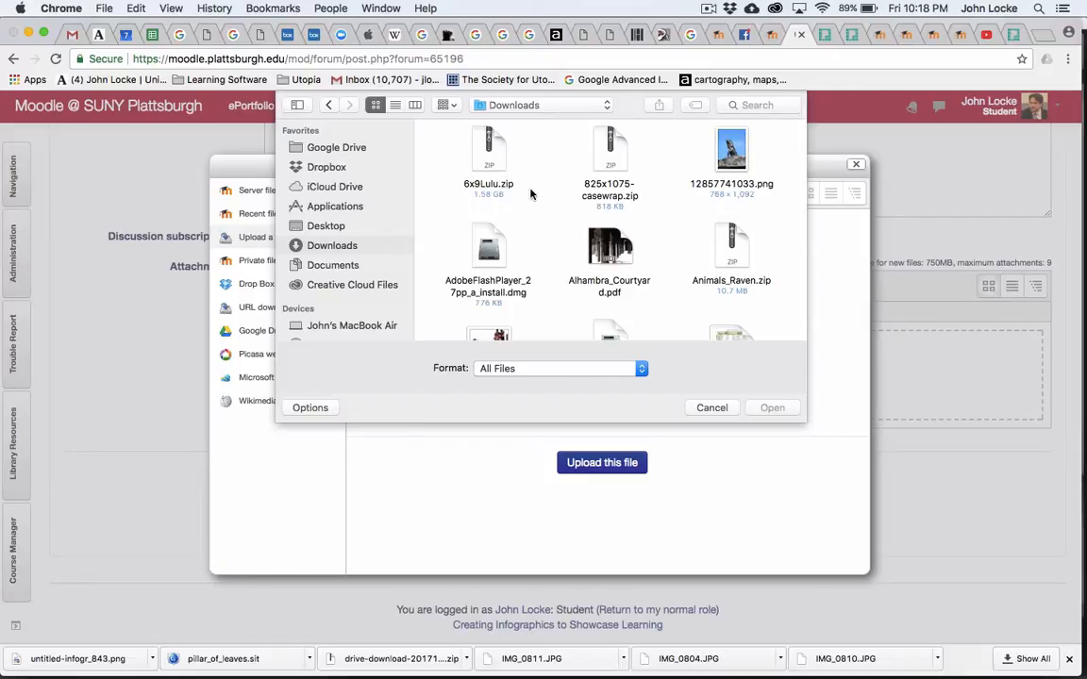
{"action": "scroll", "coordinate": [533, 213], "scroll_direction": "down", "scroll_amount": 3}
{"action": "scroll", "coordinate": [533, 219], "scroll_direction": "down", "scroll_amount": 4}
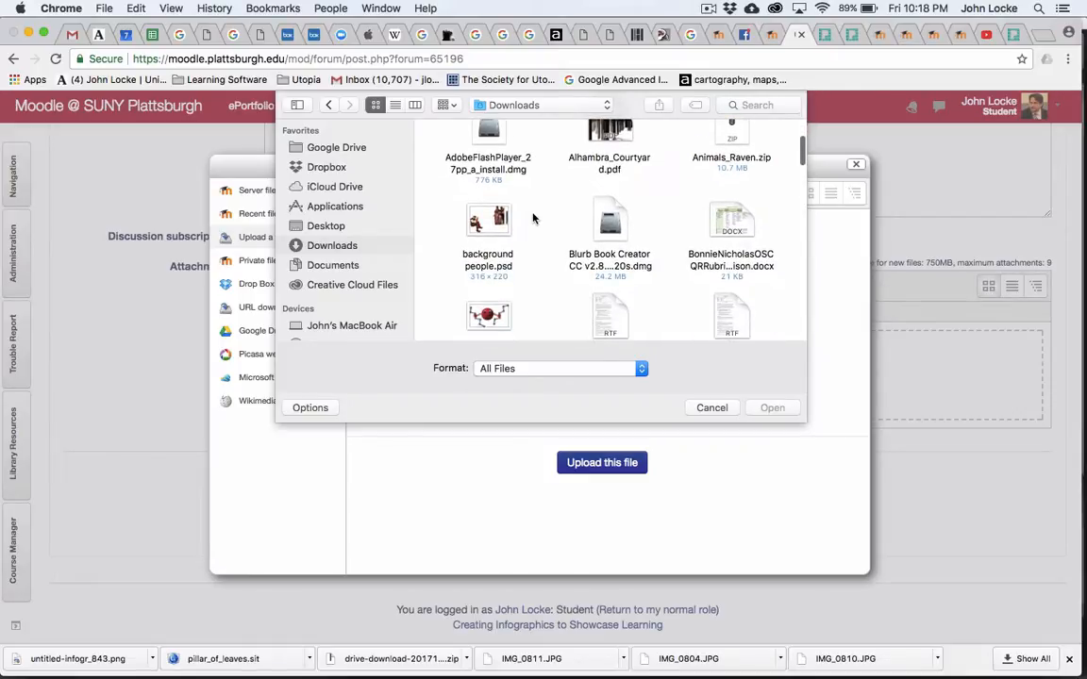
{"action": "scroll", "coordinate": [533, 218], "scroll_direction": "down", "scroll_amount": 8}
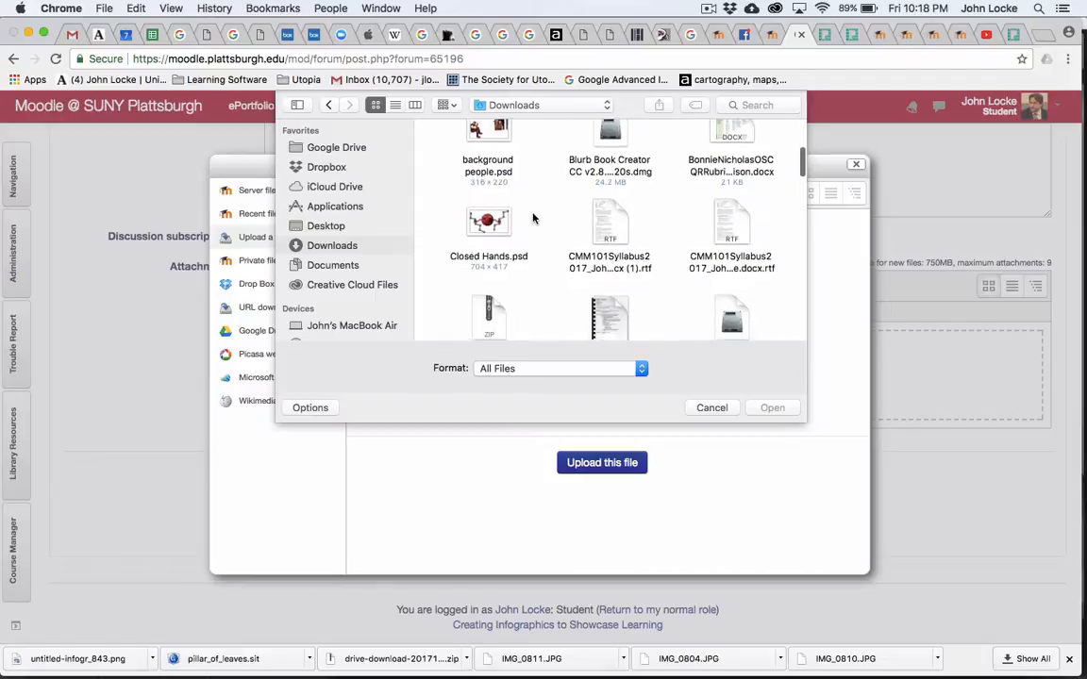
{"action": "scroll", "coordinate": [527, 231], "scroll_direction": "down", "scroll_amount": 3}
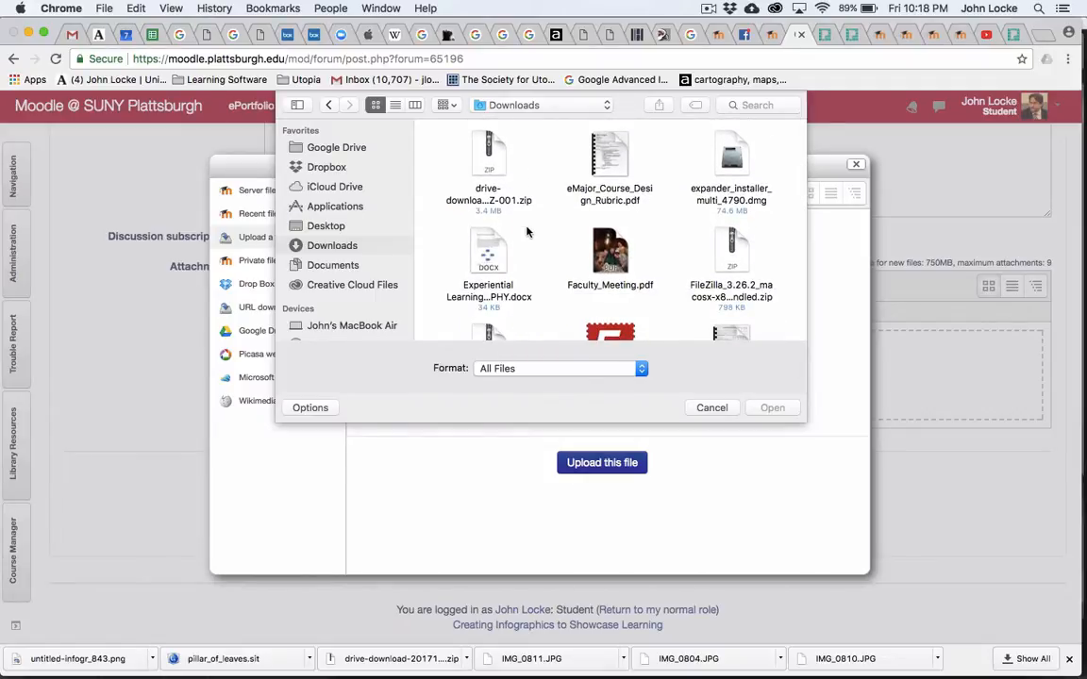
{"action": "scroll", "coordinate": [546, 233], "scroll_direction": "down", "scroll_amount": 5}
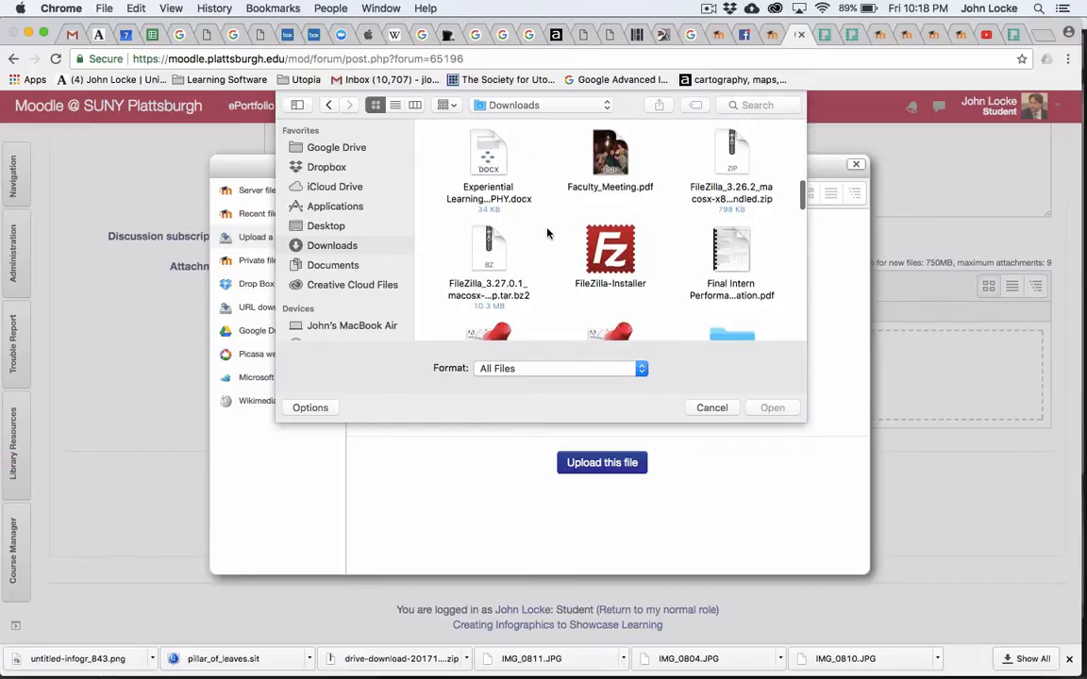
{"action": "scroll", "coordinate": [546, 233], "scroll_direction": "down", "scroll_amount": 2}
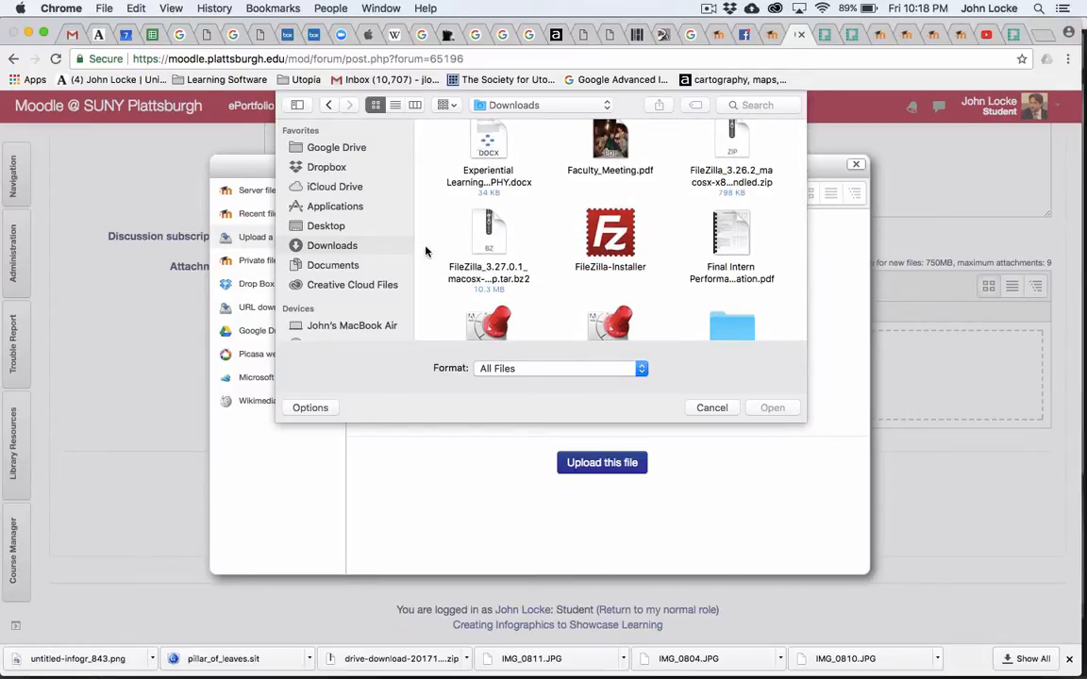
{"action": "scroll", "coordinate": [524, 245], "scroll_direction": "down", "scroll_amount": 5}
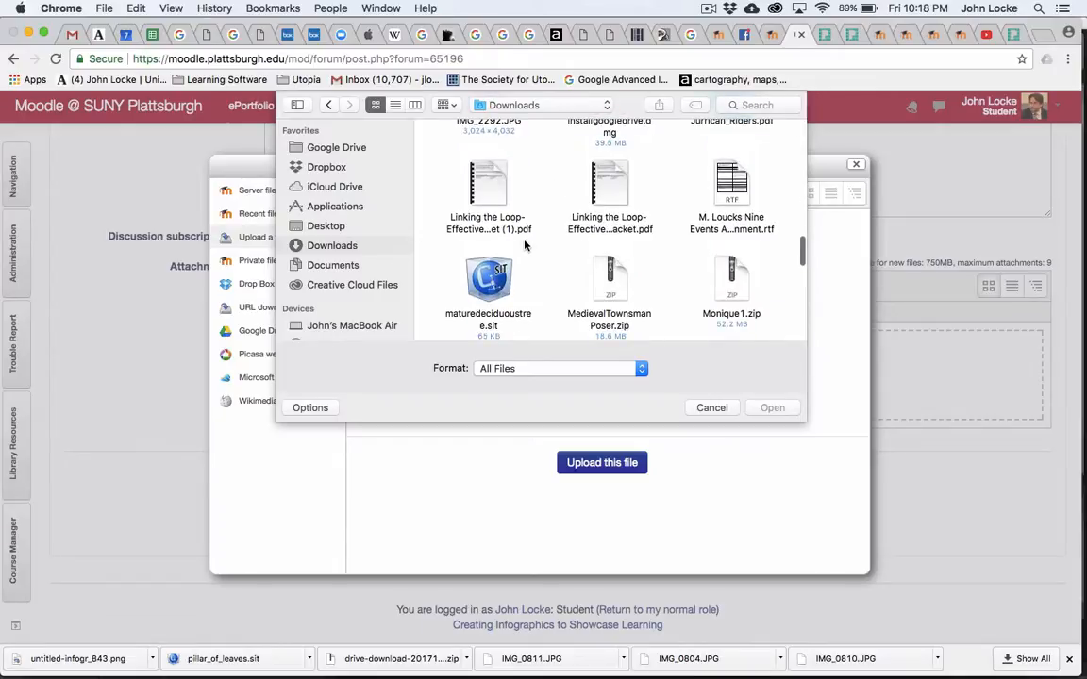
{"action": "scroll", "coordinate": [524, 246], "scroll_direction": "down", "scroll_amount": 5}
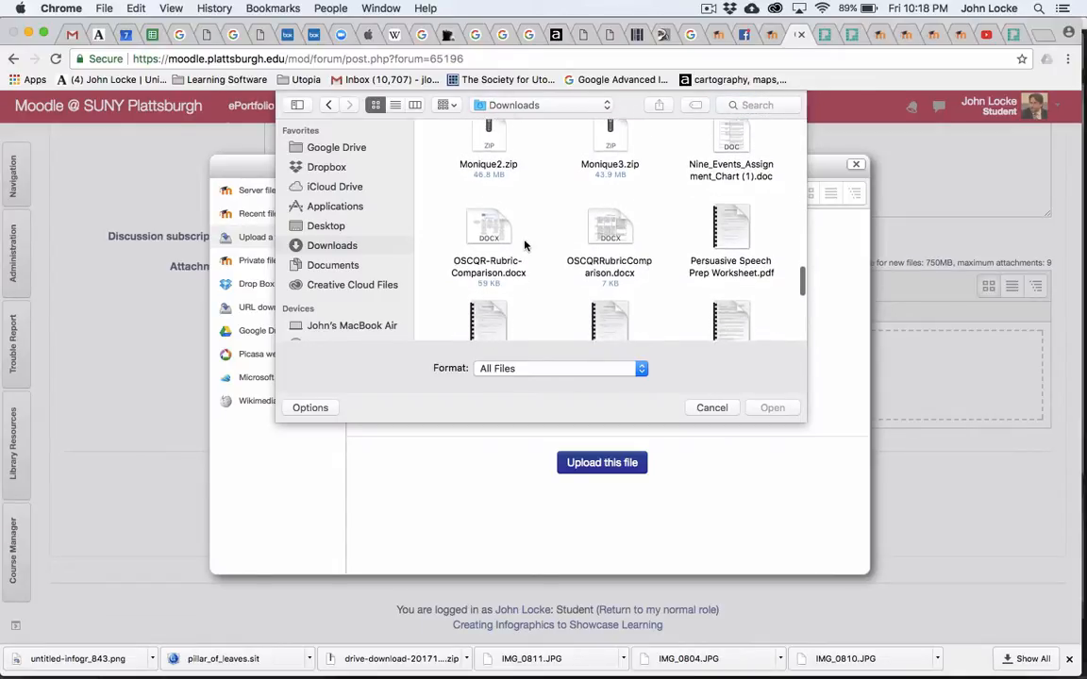
{"action": "scroll", "coordinate": [524, 245], "scroll_direction": "down", "scroll_amount": 5}
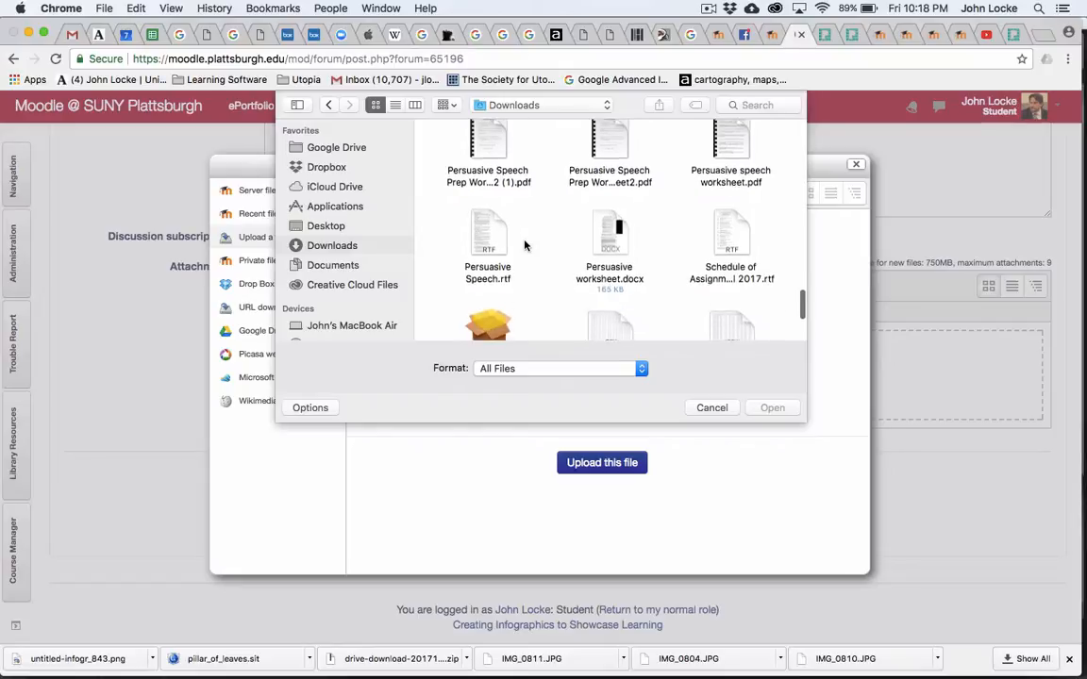
{"action": "scroll", "coordinate": [524, 246], "scroll_direction": "down", "scroll_amount": 4}
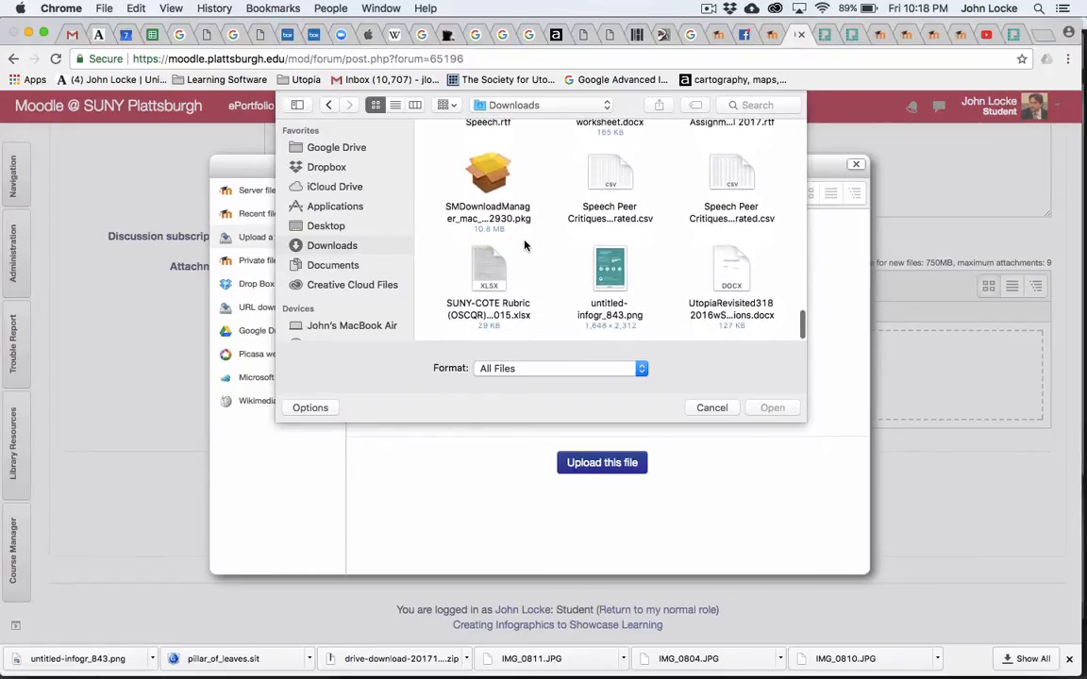
{"action": "left_click", "coordinate": [610, 274]}
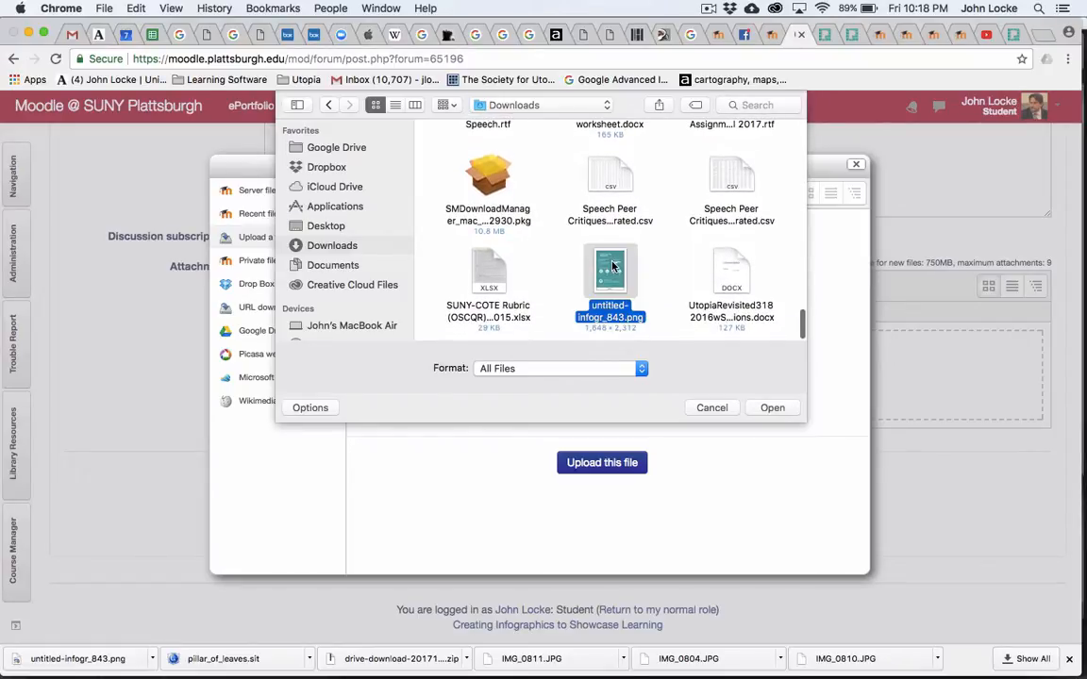
{"action": "left_click", "coordinate": [772, 407]}
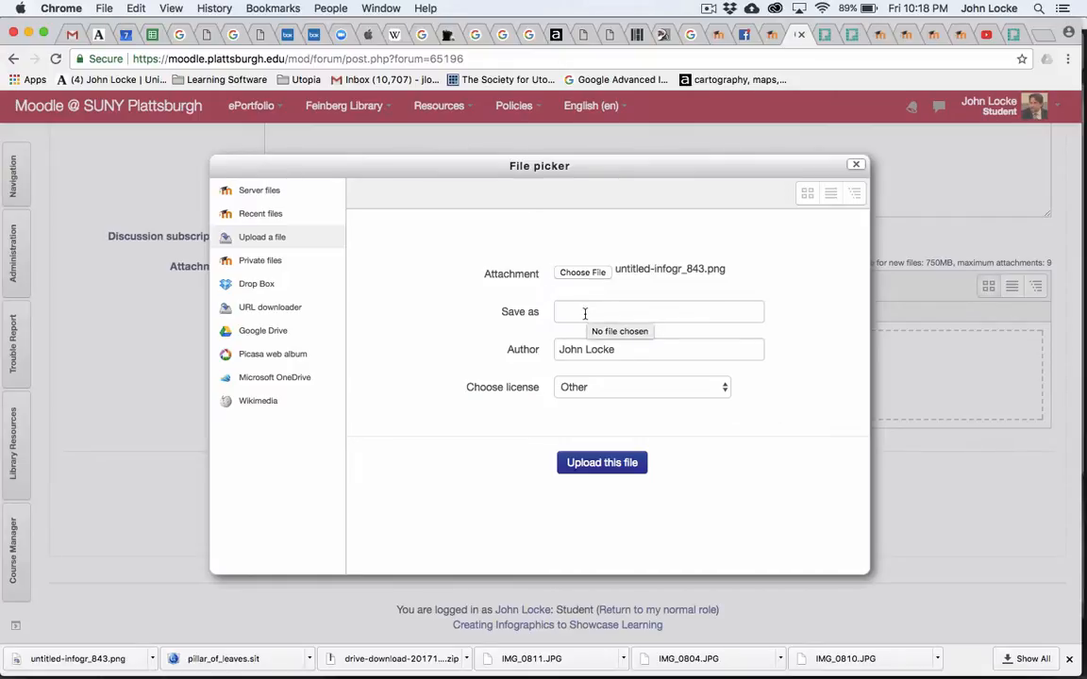
Step: Upload the chosen infographic as the topic's attachment and post the discussion topic to the forum
{"action": "left_click", "coordinate": [608, 463]}
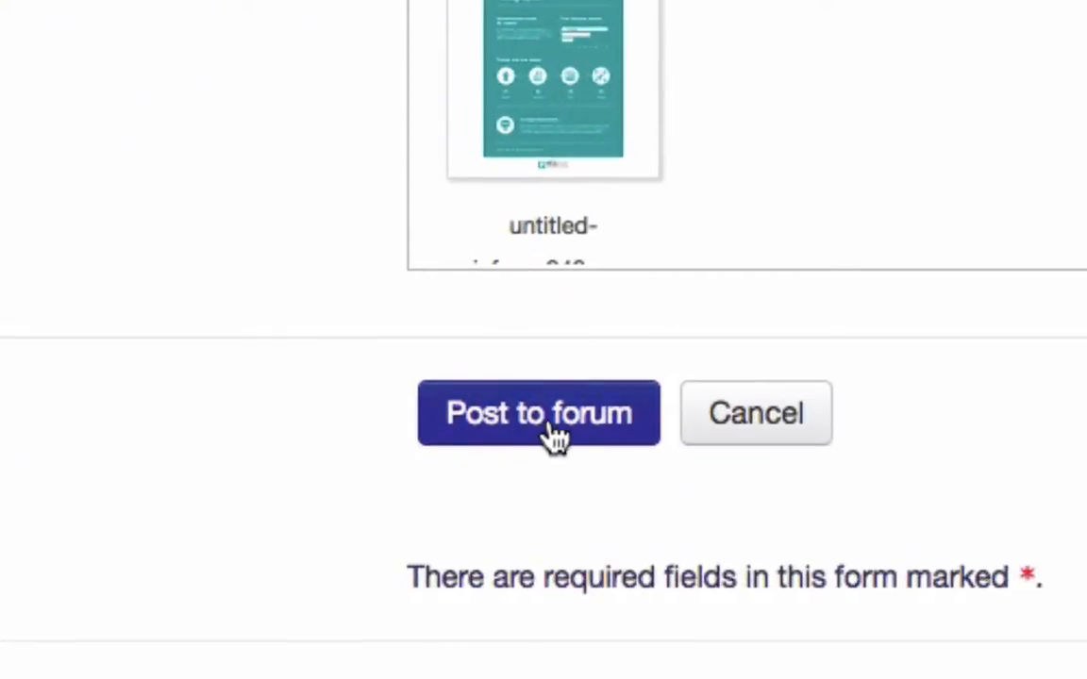
{"action": "left_click", "coordinate": [579, 421]}
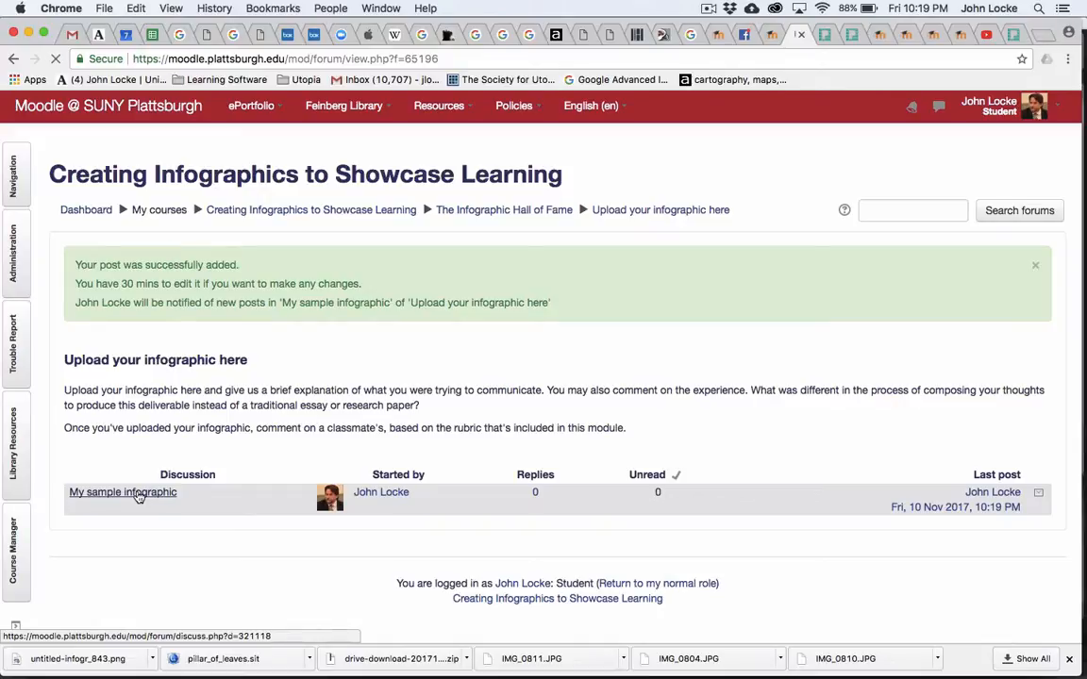
Step: Open the posted "My sample infographic" discussion, examine its message, full infographic image and reply option, and return to the forum's discussion list
{"action": "left_click", "coordinate": [137, 493]}
{"action": "scroll", "coordinate": [397, 424], "scroll_direction": "down", "scroll_amount": 1}
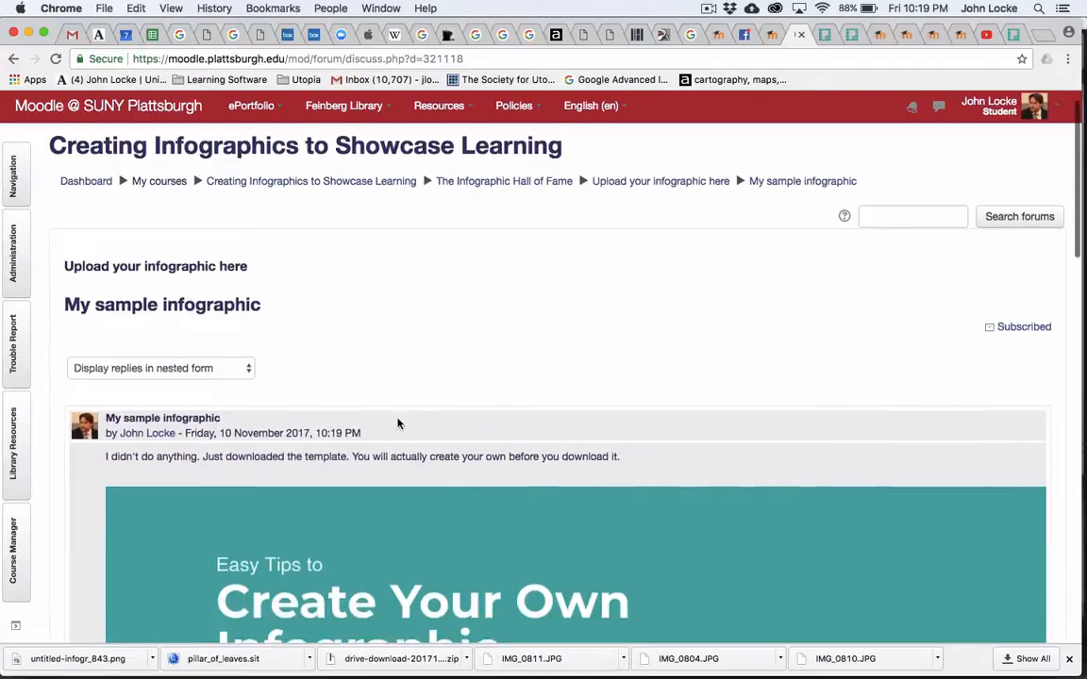
{"action": "scroll", "coordinate": [397, 423], "scroll_direction": "down", "scroll_amount": 12}
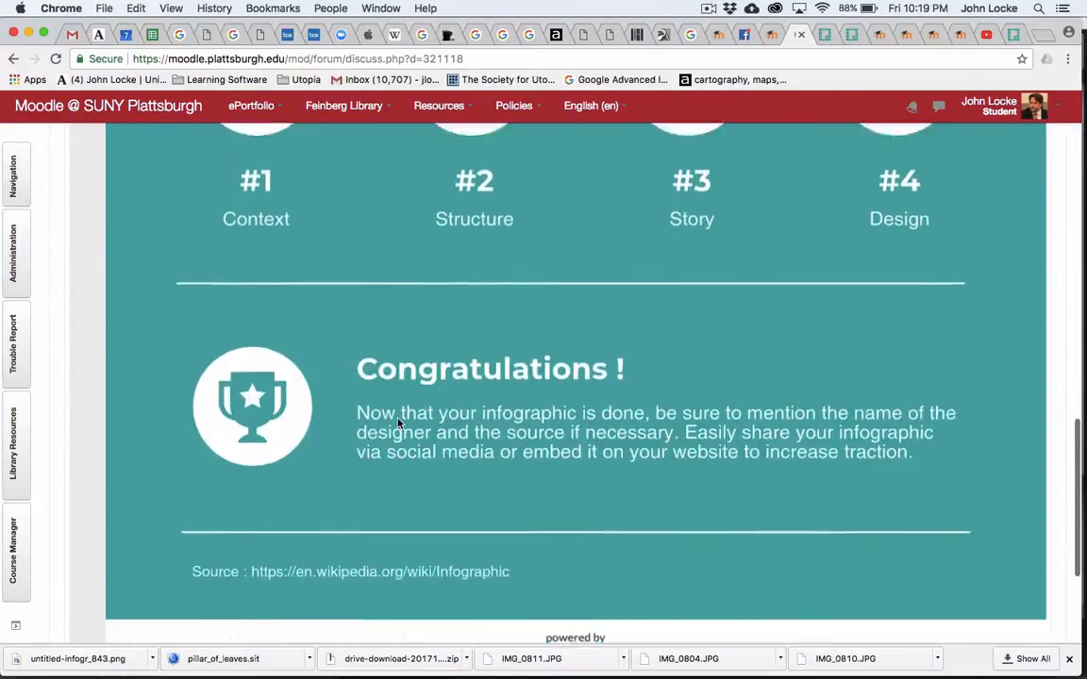
{"action": "scroll", "coordinate": [398, 423], "scroll_direction": "down", "scroll_amount": 3}
{"action": "scroll", "coordinate": [397, 423], "scroll_direction": "down", "scroll_amount": 2}
{"action": "scroll", "coordinate": [397, 424], "scroll_direction": "up", "scroll_amount": 10}
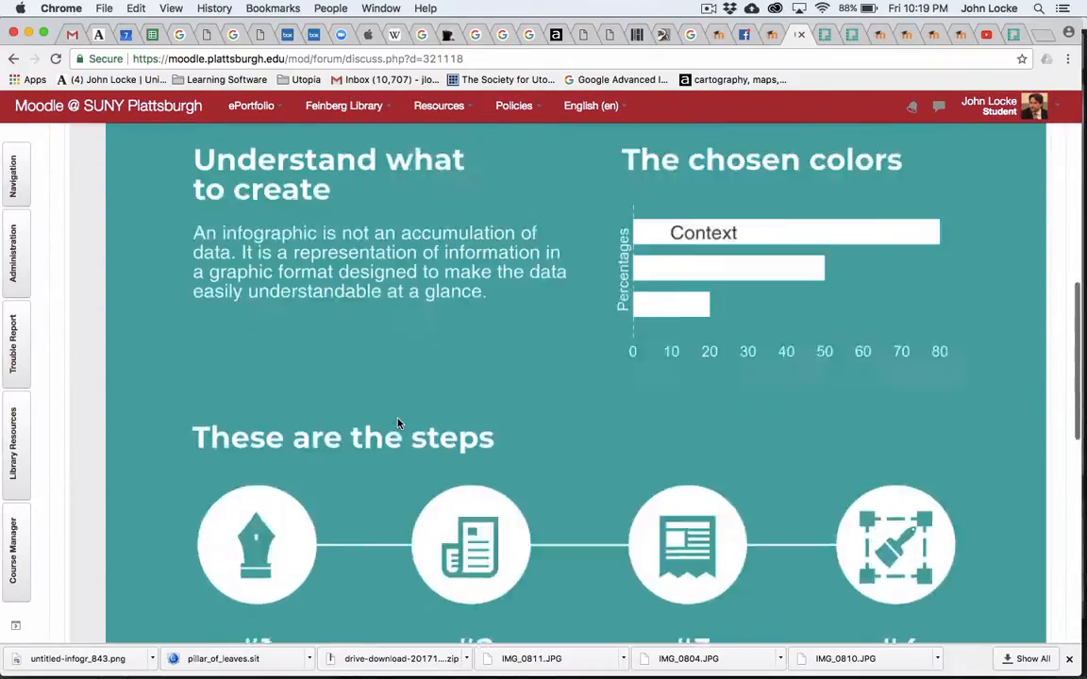
{"action": "scroll", "coordinate": [397, 424], "scroll_direction": "up", "scroll_amount": 7}
{"action": "scroll", "coordinate": [397, 423], "scroll_direction": "down", "scroll_amount": 8}
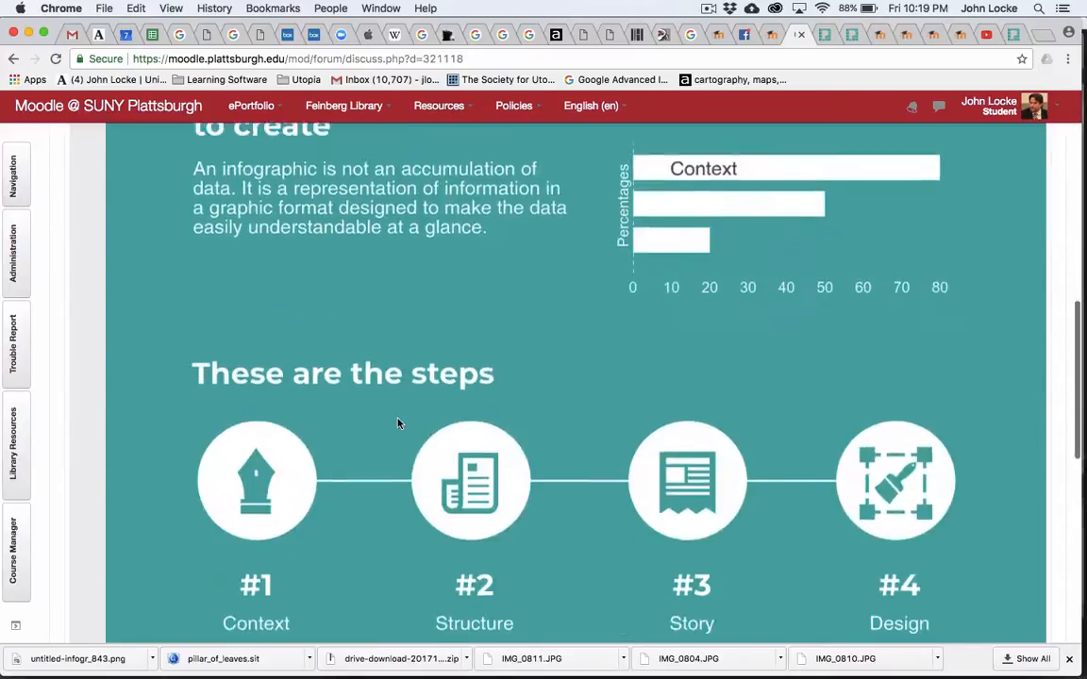
{"action": "scroll", "coordinate": [397, 424], "scroll_direction": "down", "scroll_amount": 6}
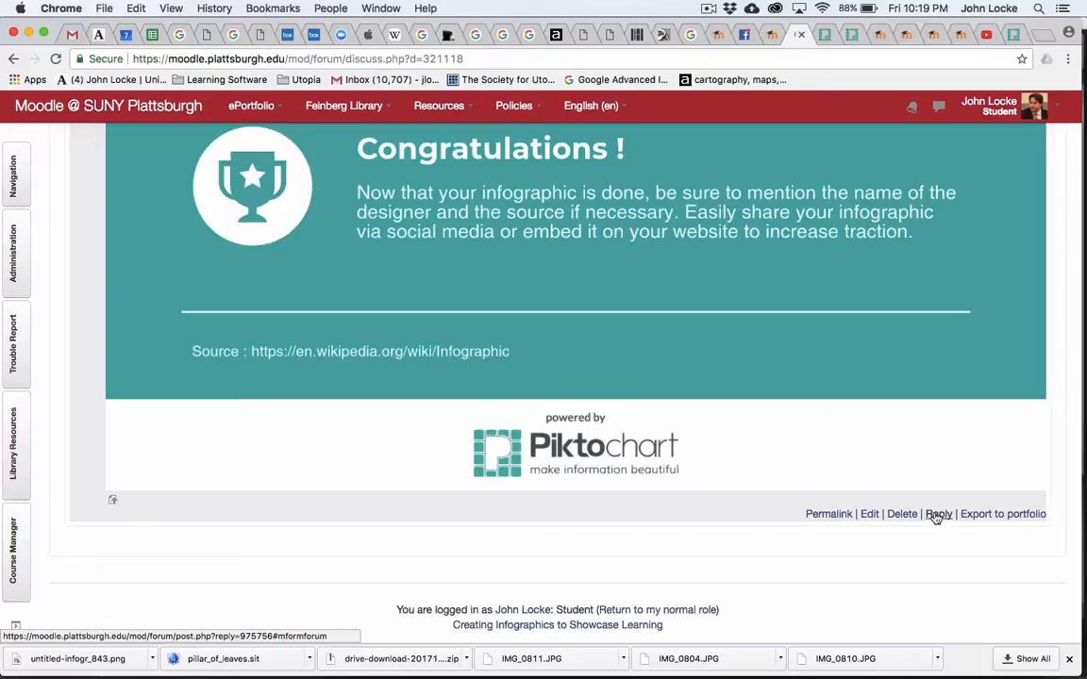
{"action": "scroll", "coordinate": [935, 518], "scroll_direction": "up", "scroll_amount": 15}
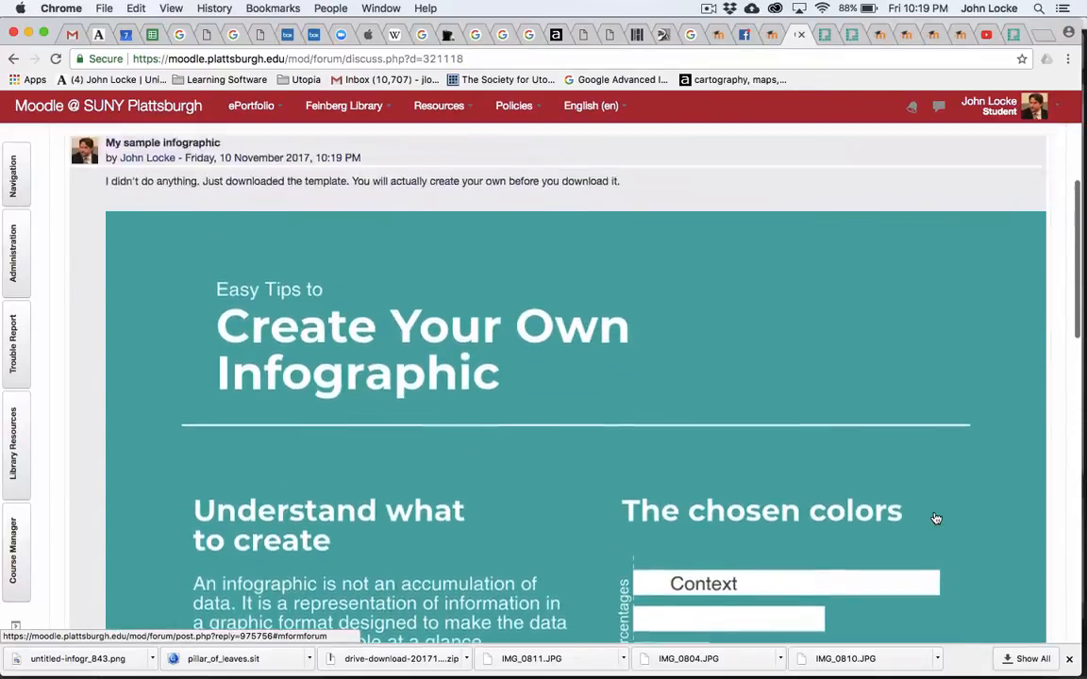
{"action": "scroll", "coordinate": [935, 518], "scroll_direction": "down", "scroll_amount": 10}
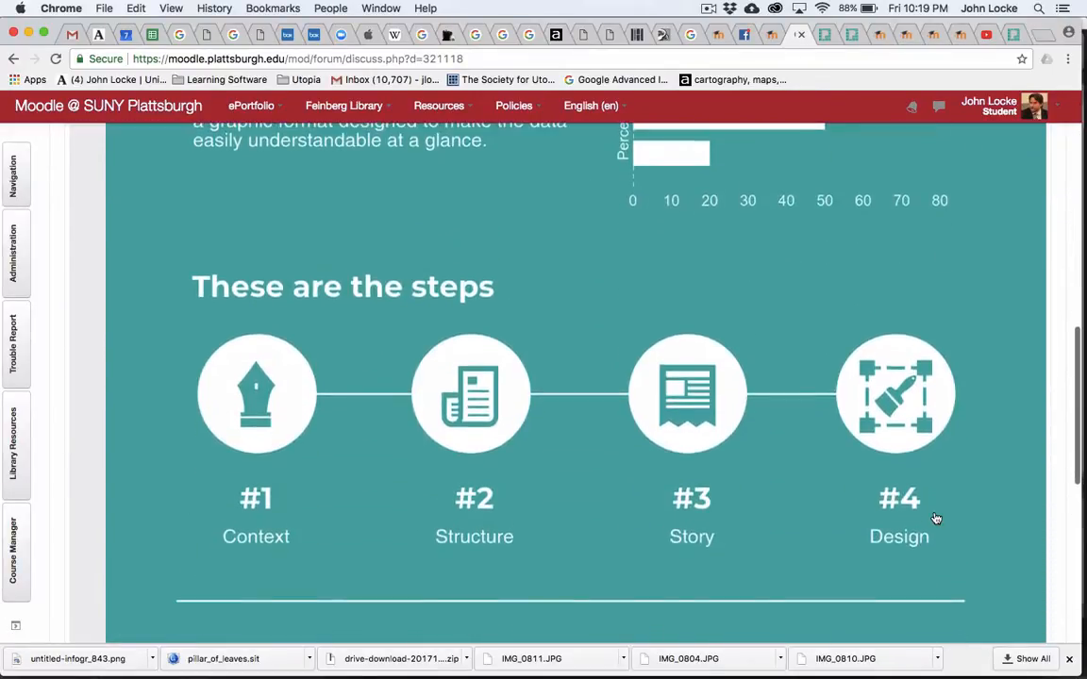
{"action": "scroll", "coordinate": [935, 517], "scroll_direction": "up", "scroll_amount": 1}
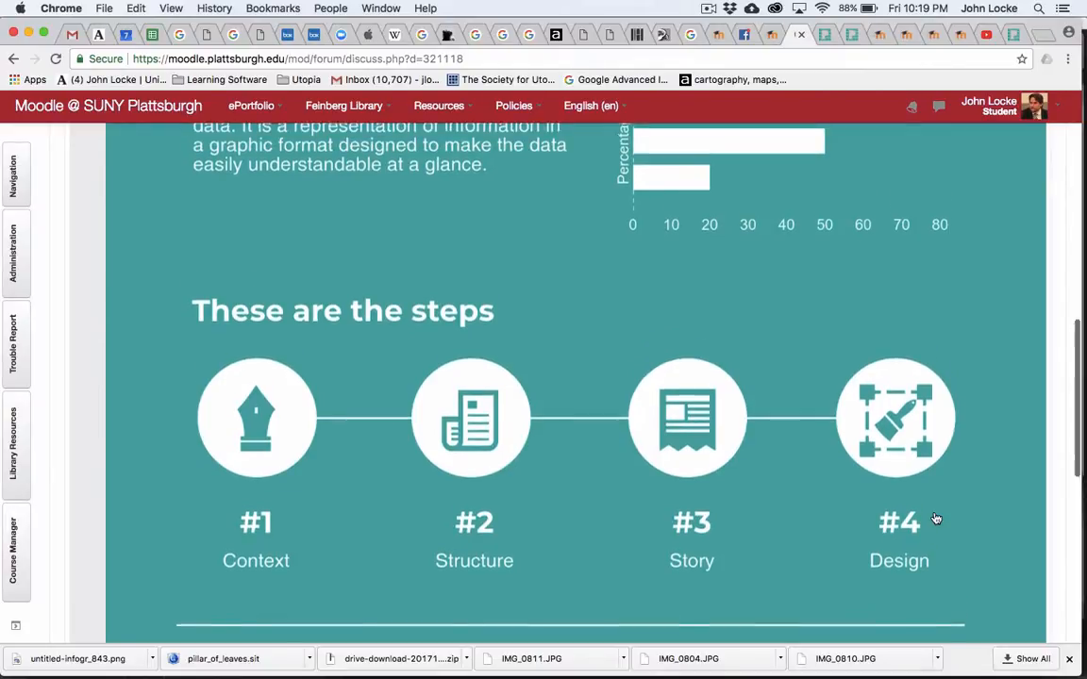
{"action": "scroll", "coordinate": [935, 518], "scroll_direction": "up", "scroll_amount": 10}
{"action": "scroll", "coordinate": [920, 518], "scroll_direction": "down", "scroll_amount": 8}
{"action": "scroll", "coordinate": [915, 518], "scroll_direction": "down", "scroll_amount": 3}
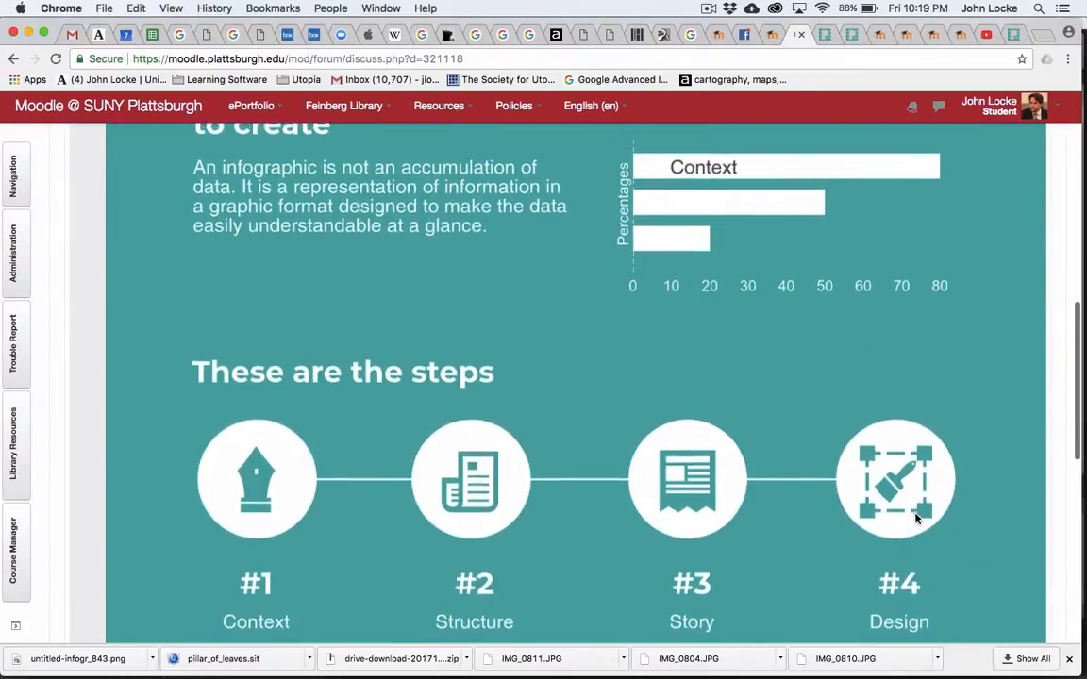
{"action": "scroll", "coordinate": [915, 518], "scroll_direction": "left", "scroll_amount": 5}
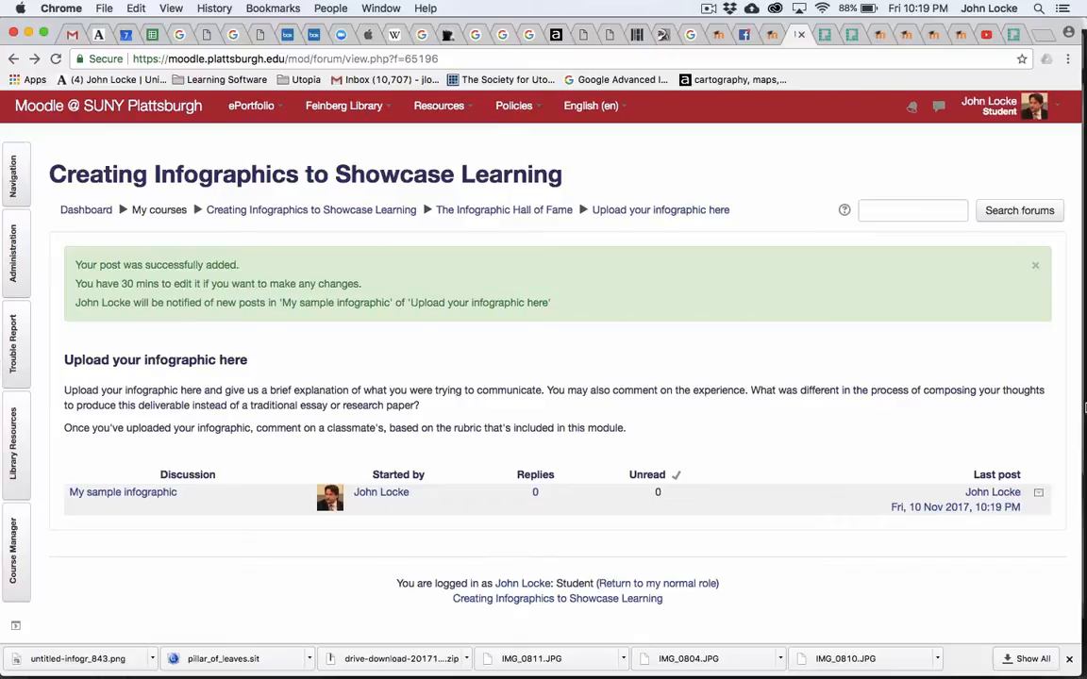
{"action": "scroll", "coordinate": [840, 429], "scroll_direction": "down", "scroll_amount": 1}
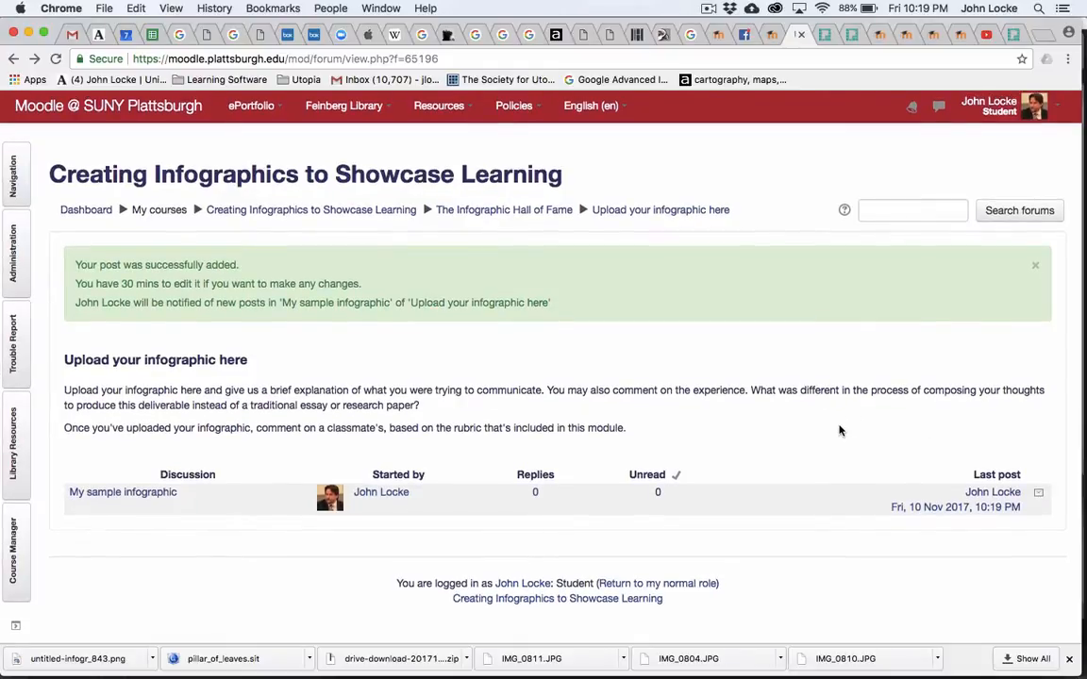